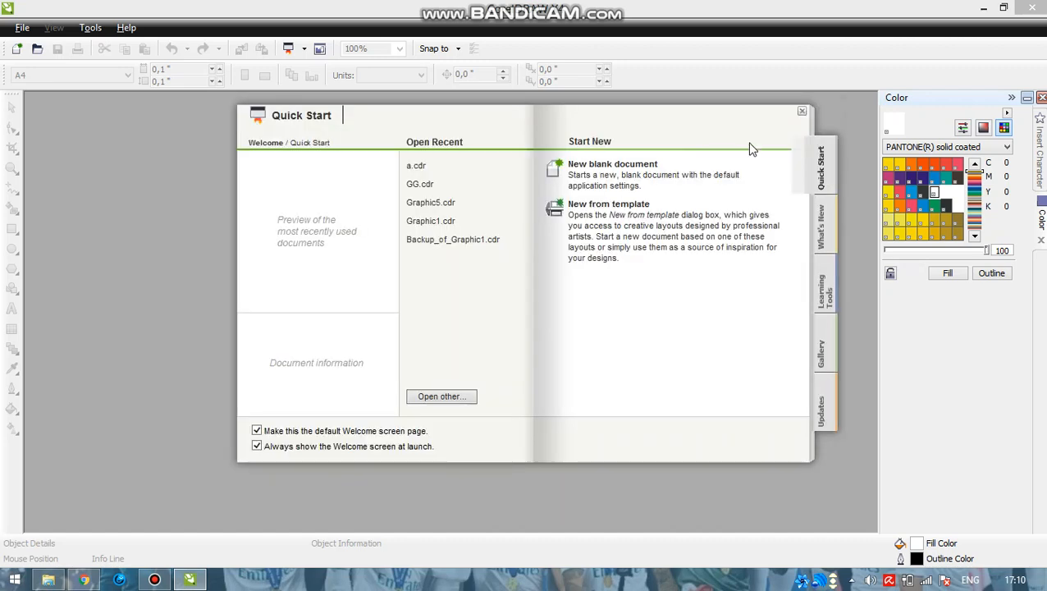
Step: Create a new blank A4 document and switch its page to landscape orientation
left_click(803, 111)
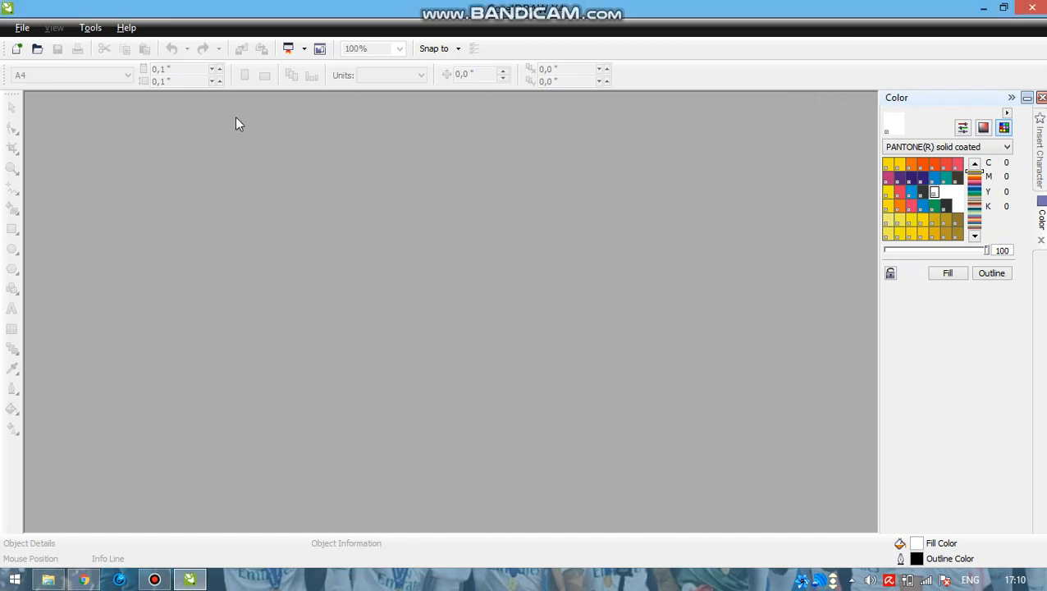
left_click(17, 49)
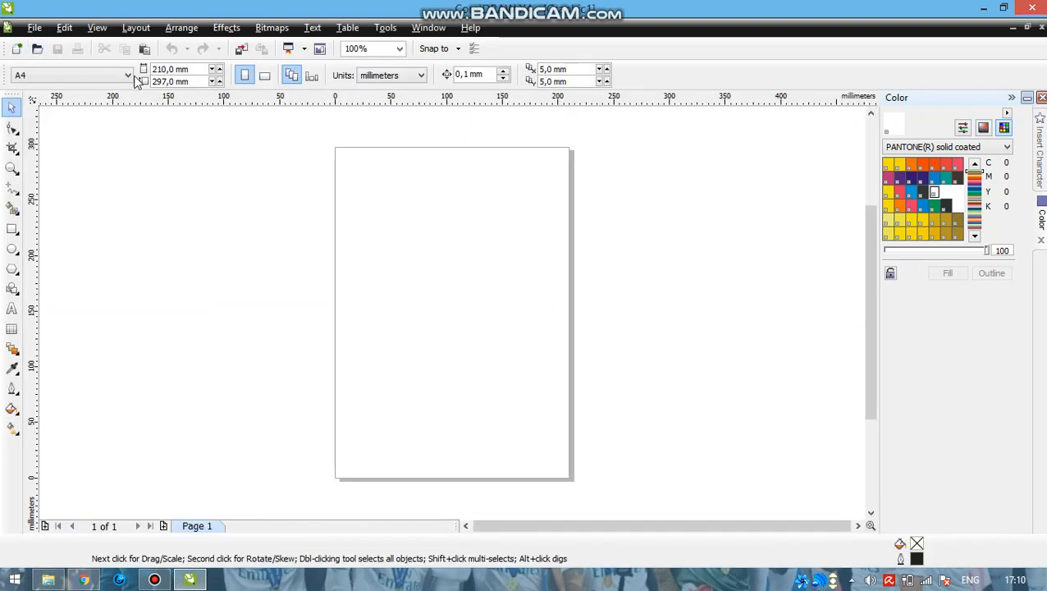
left_click(264, 76)
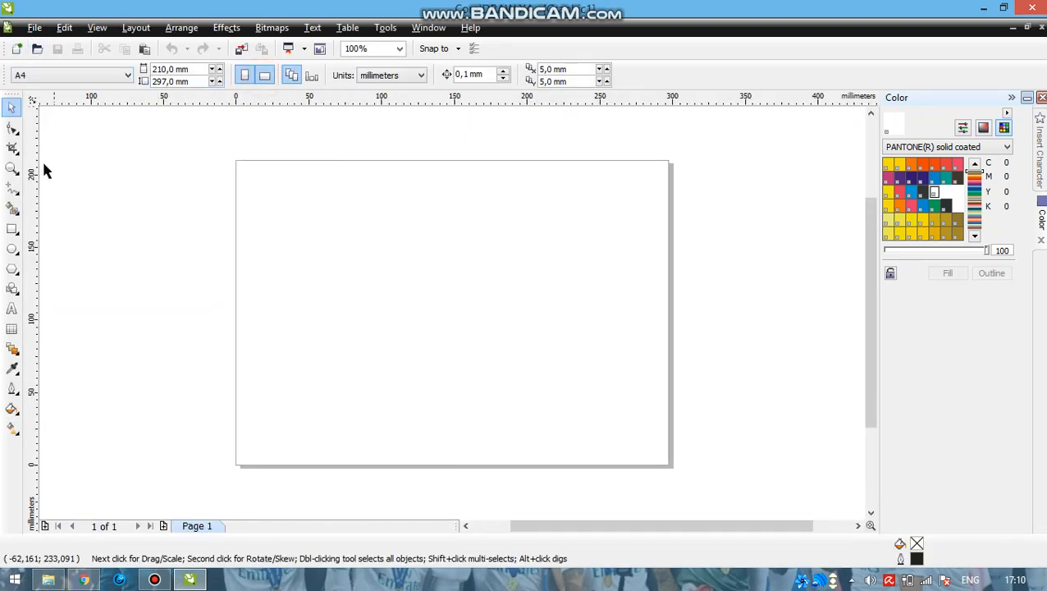
Step: Draw an ellipse near the middle of the page and set its width and height to 185 mm
left_click(13, 248)
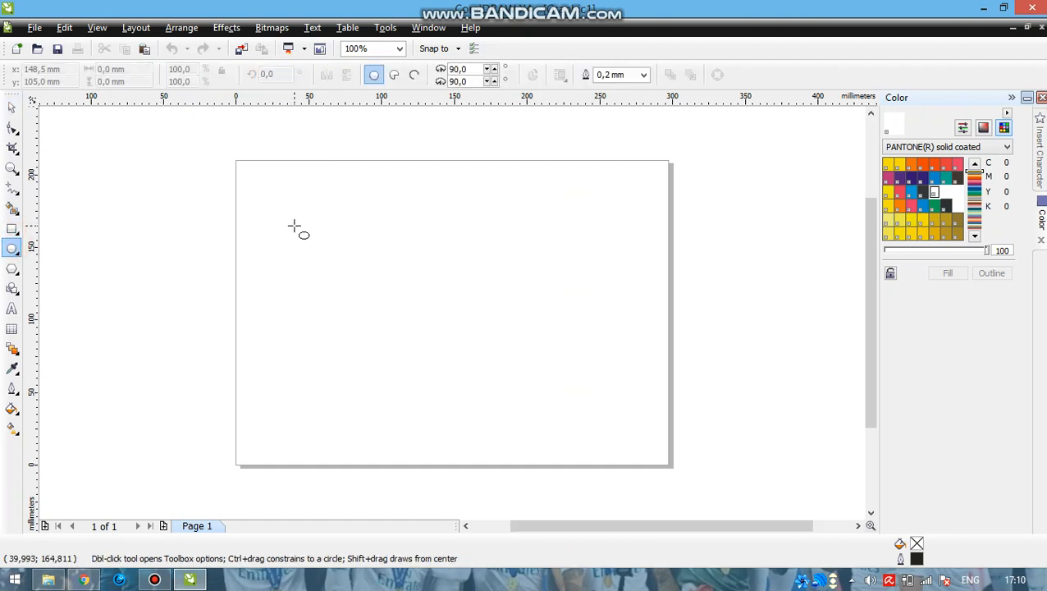
left_click(370, 237)
left_click_drag(432, 291, 499, 347)
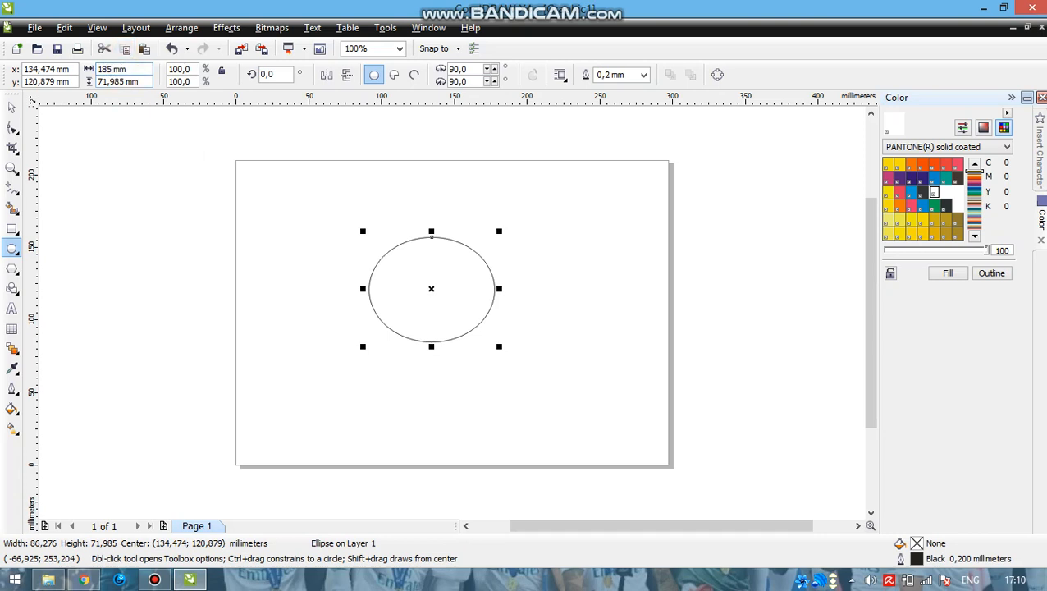
double_click(127, 82)
type("7")
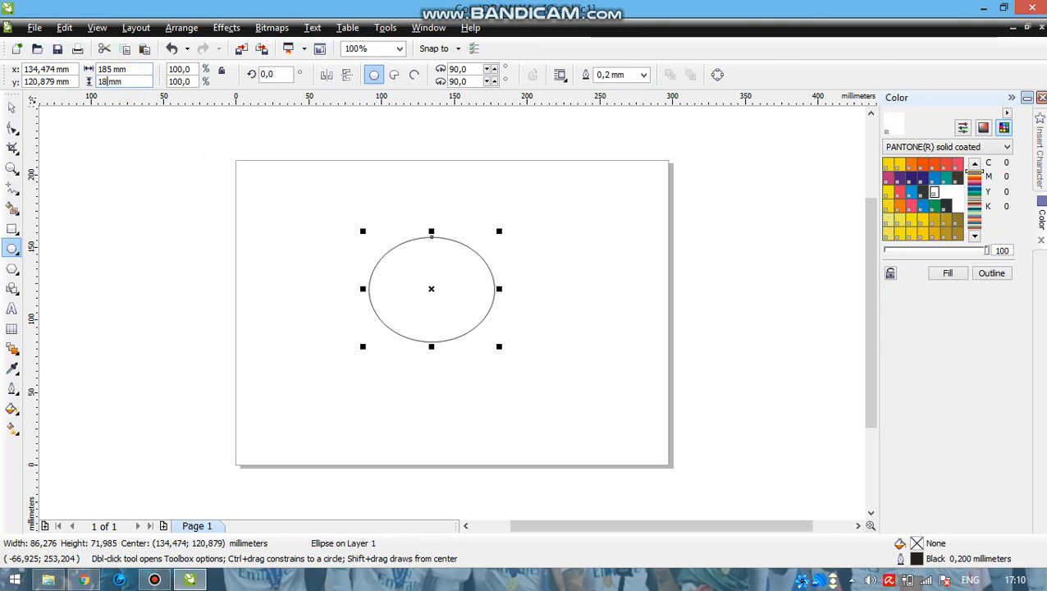
type("85")
key("Return")
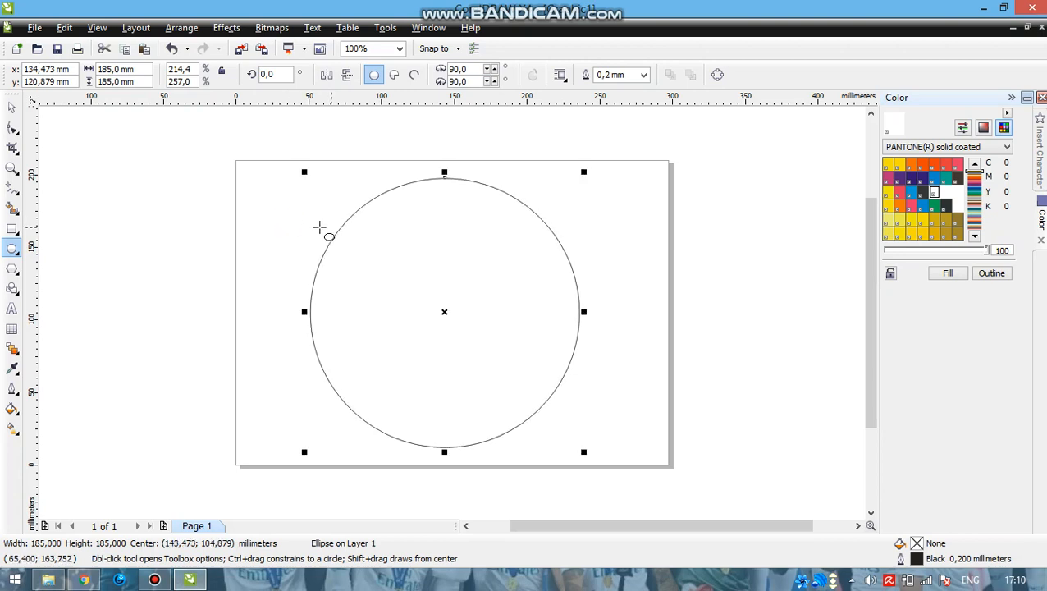
Step: Copy and paste the circle in place, and shrink the duplicate concentrically to about 138 mm in diameter
left_click(13, 106)
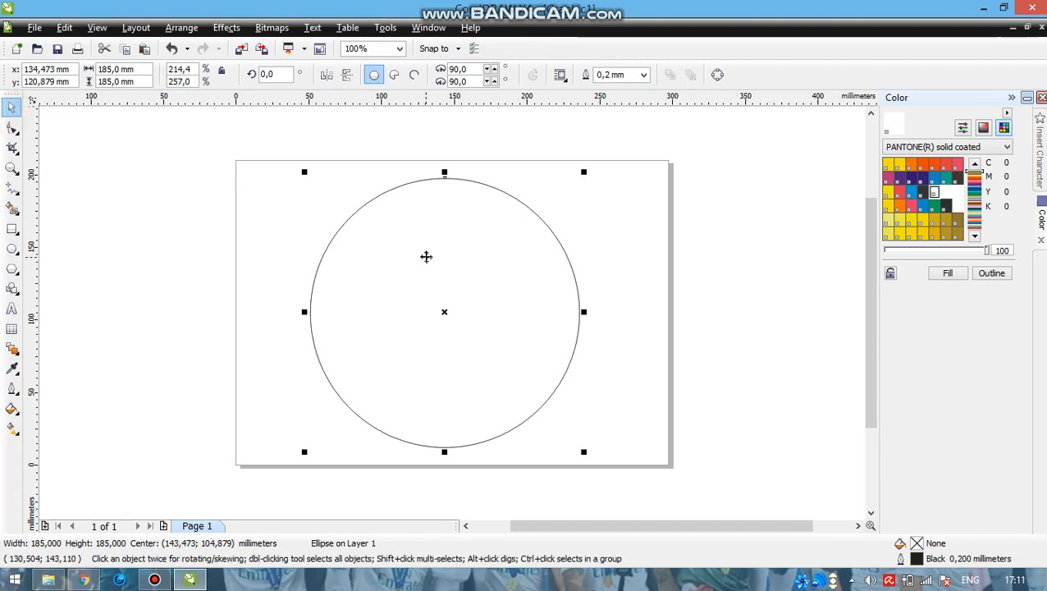
left_click(397, 257)
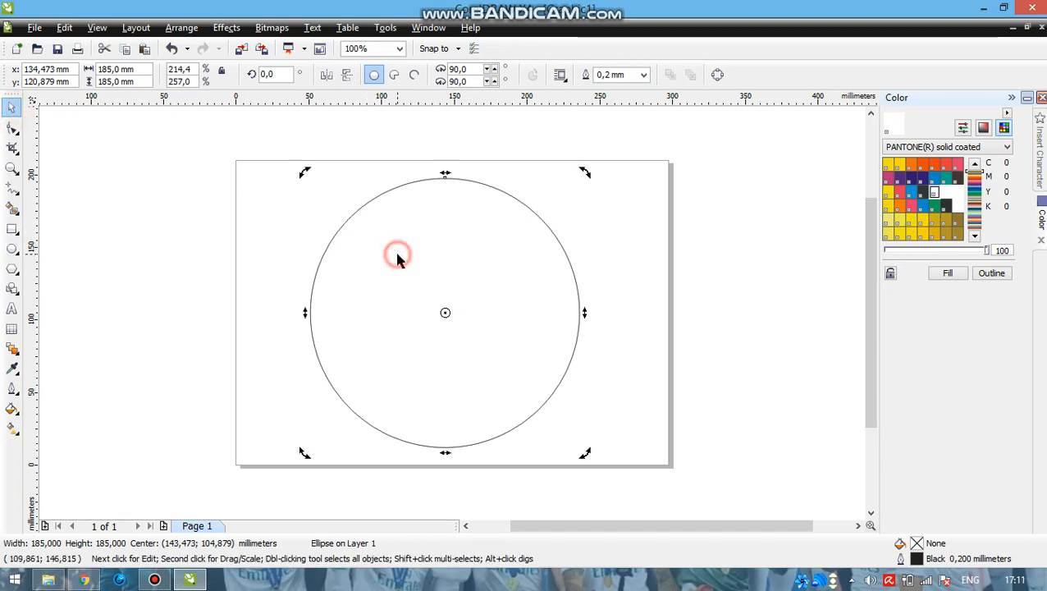
left_click(396, 252)
left_click(395, 250)
left_click(395, 250)
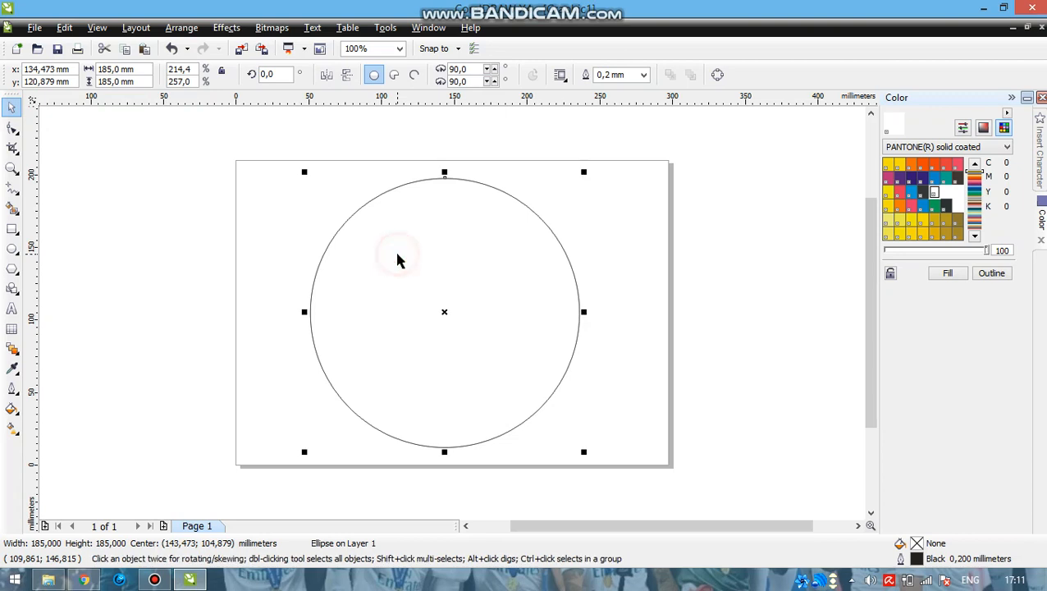
right_click(397, 252)
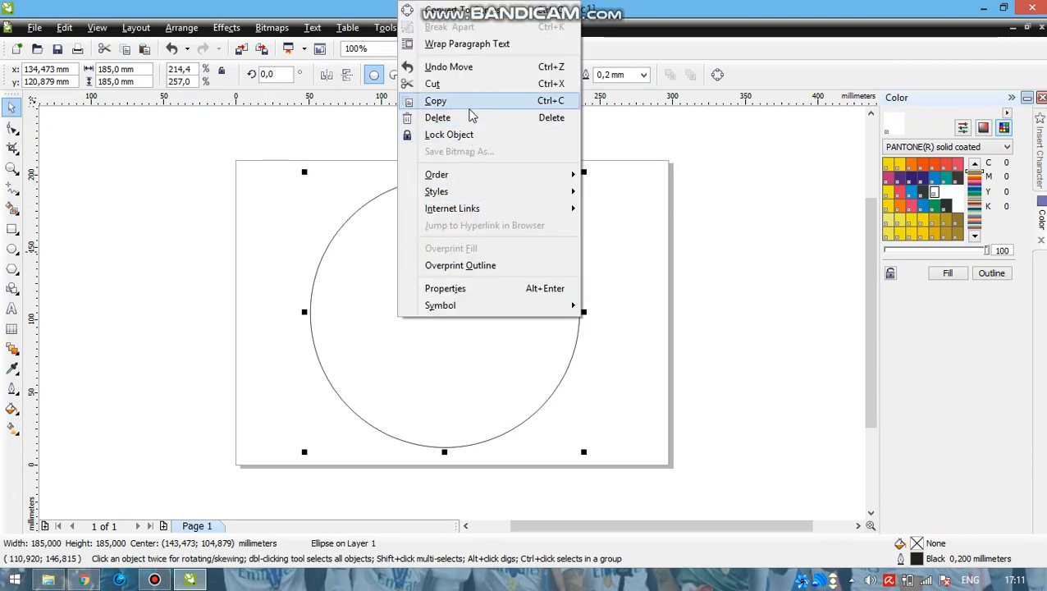
left_click(459, 101)
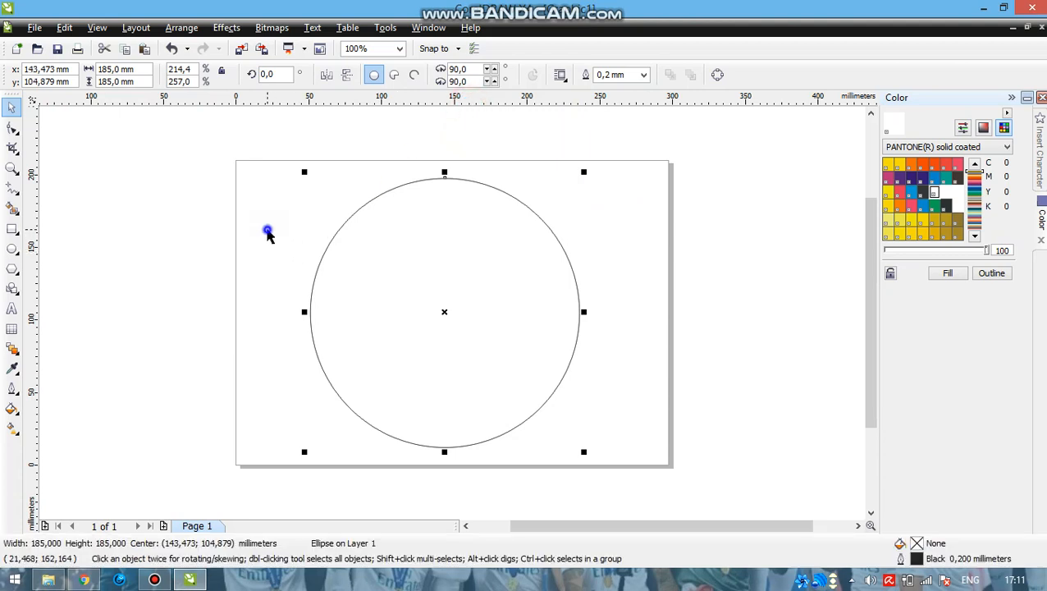
right_click(268, 234)
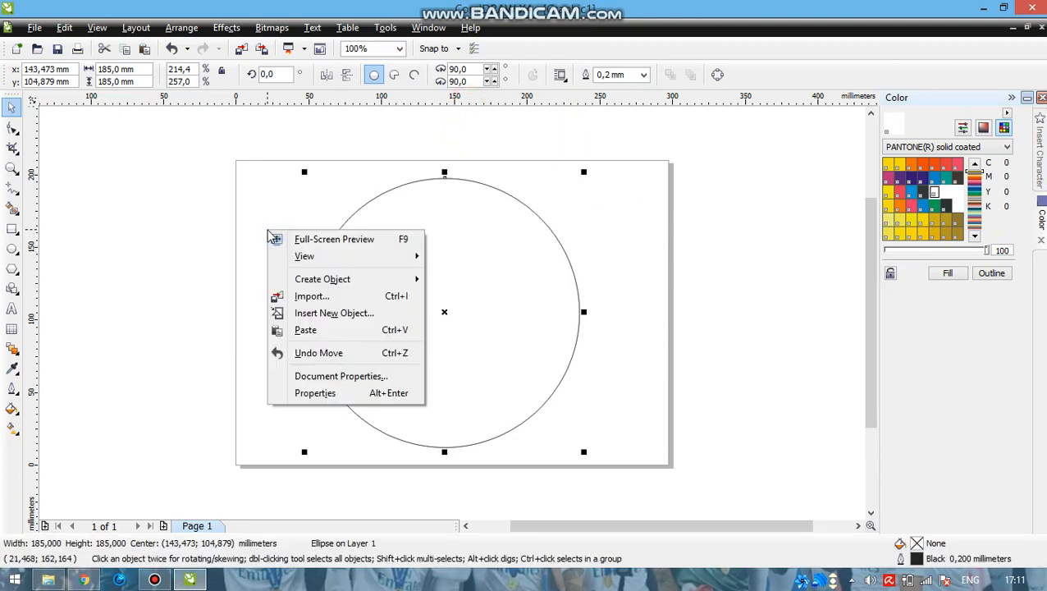
left_click(313, 331)
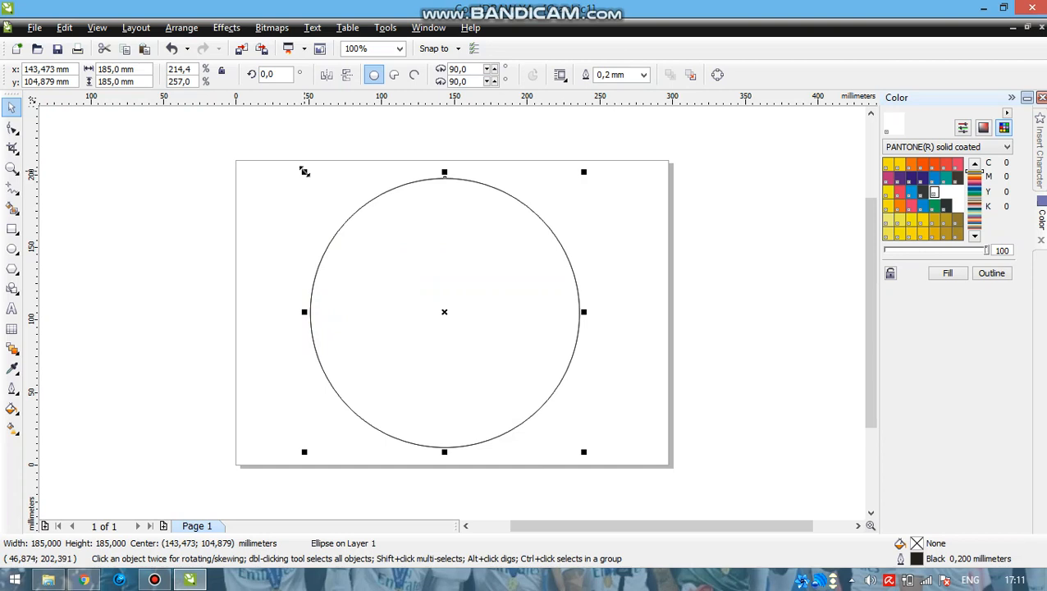
left_click_drag(303, 170, 336, 207)
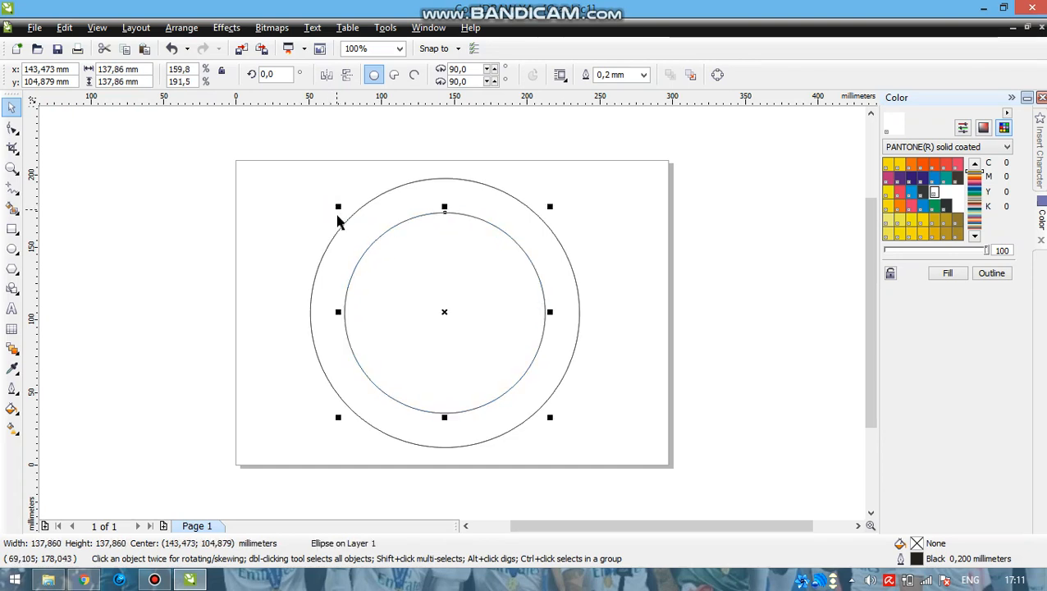
Step: Set the outline width of both the outer and the inner circle to 1.5 mm
left_click(339, 227)
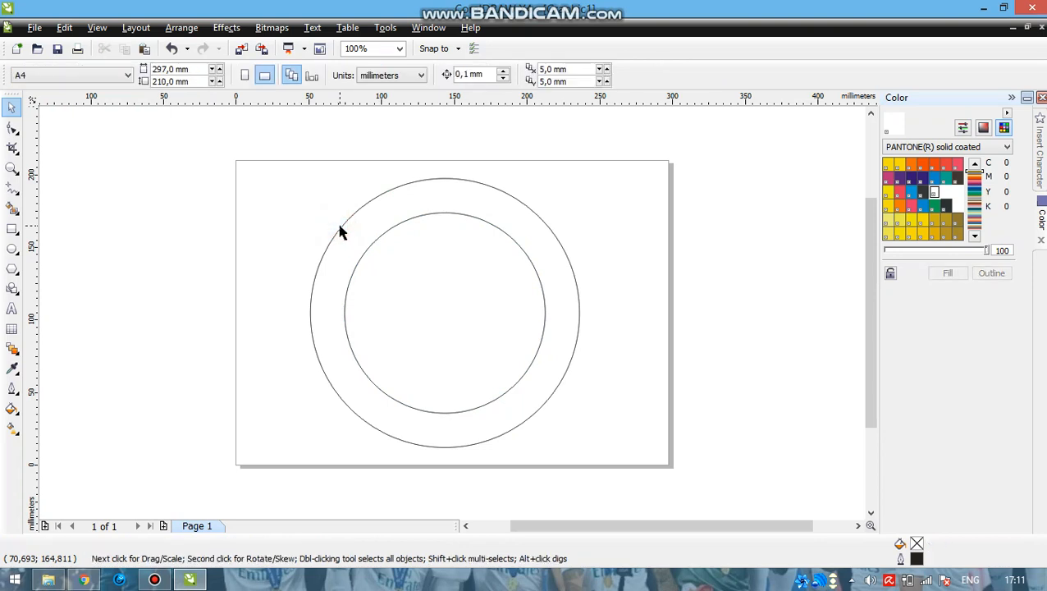
left_click(340, 229)
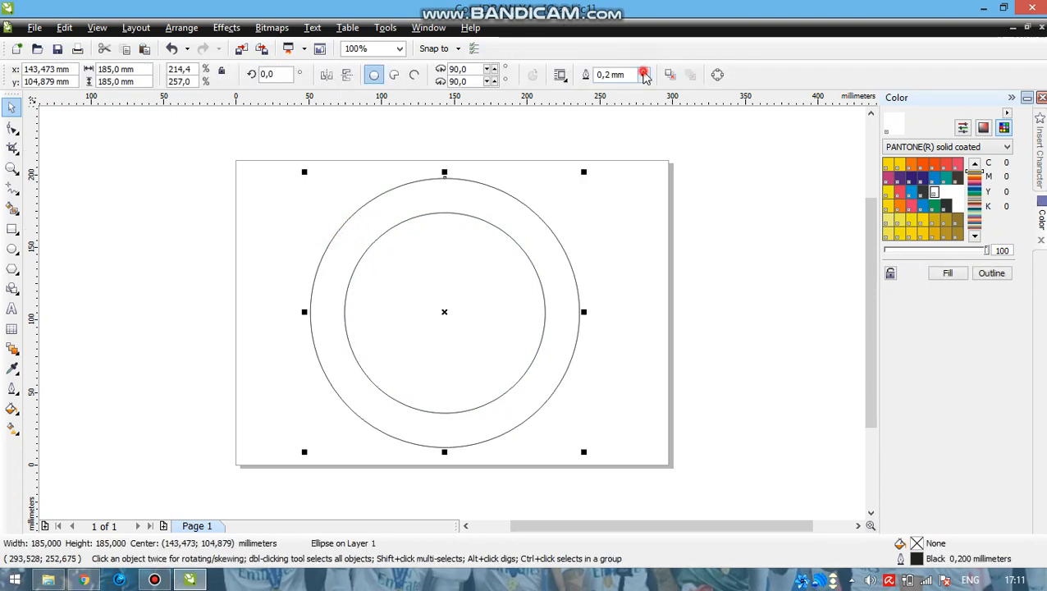
left_click(644, 75)
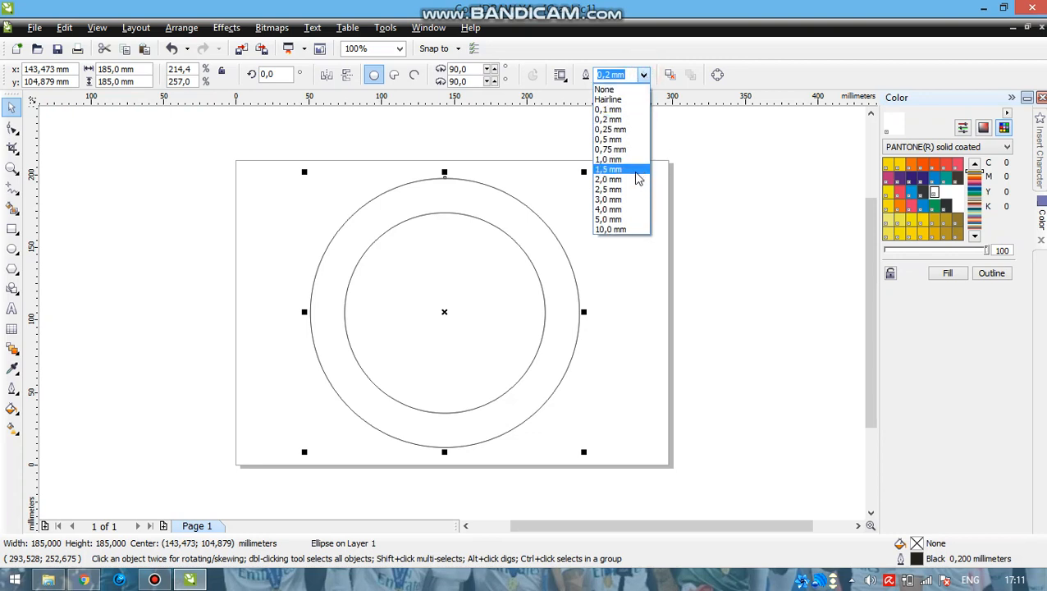
left_click(635, 171)
left_click(484, 219)
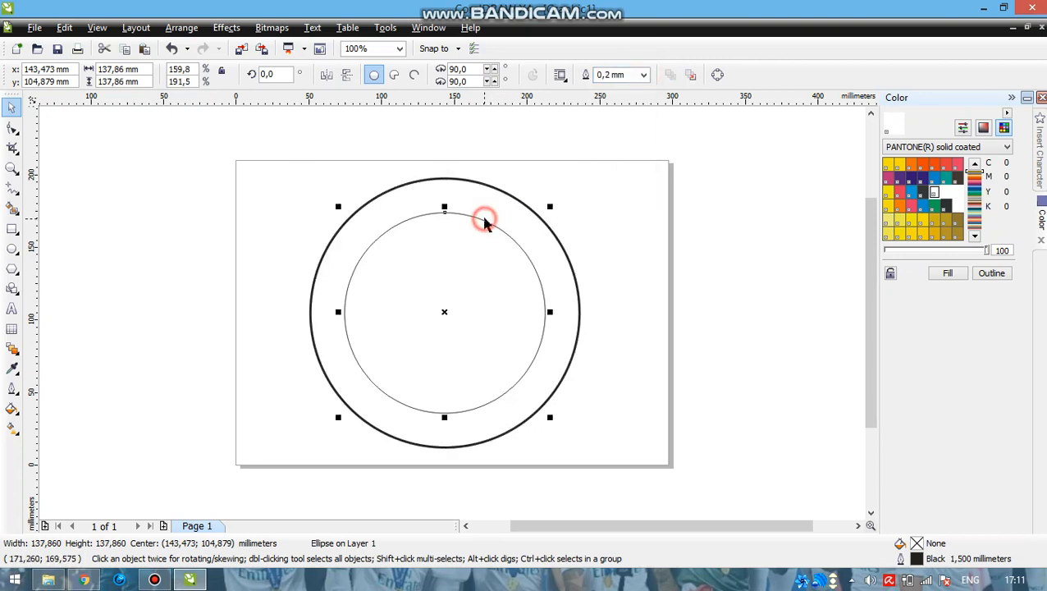
left_click(645, 75)
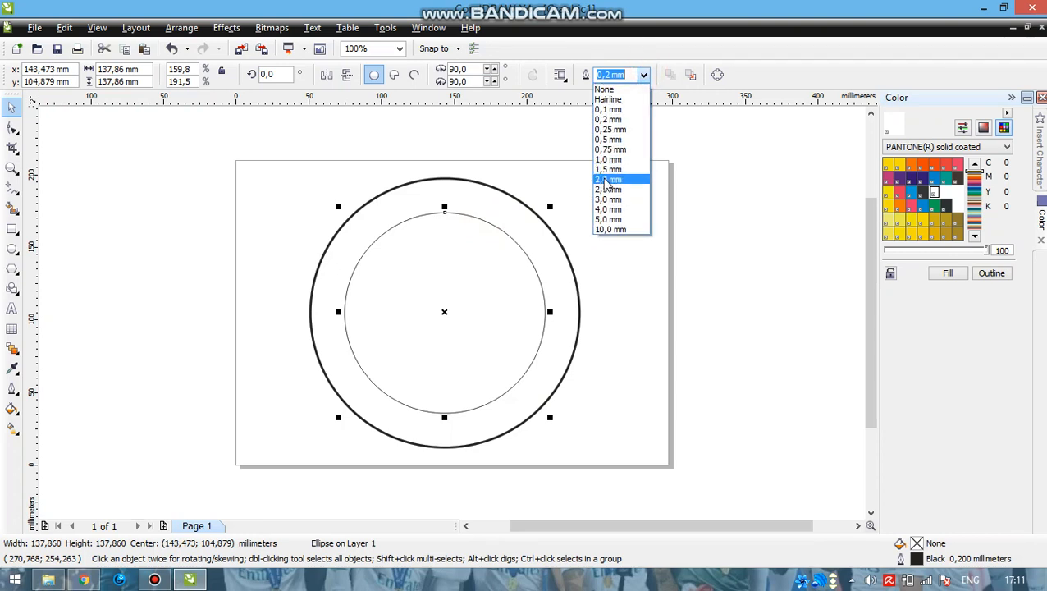
left_click(609, 169)
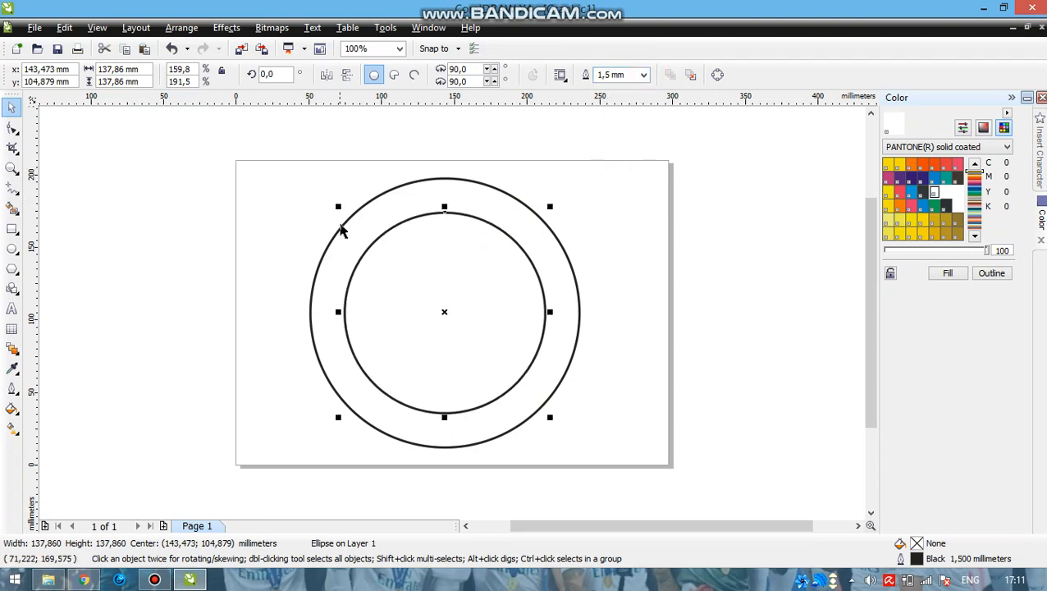
Step: Apply an inside contour to the outer circle with 1 step and a 2.5 mm offset
left_click(342, 229)
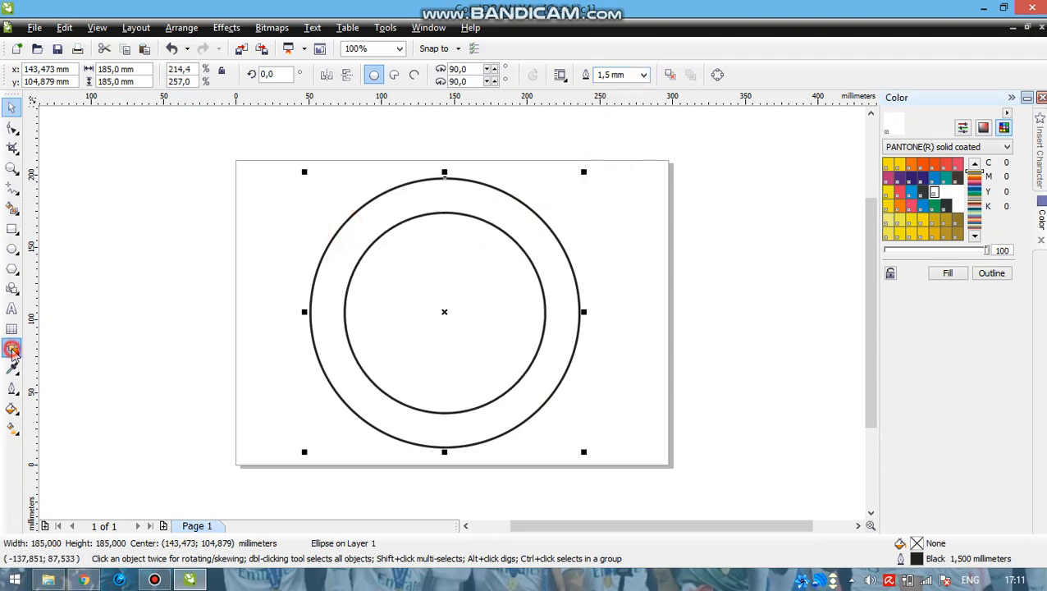
left_click(13, 351)
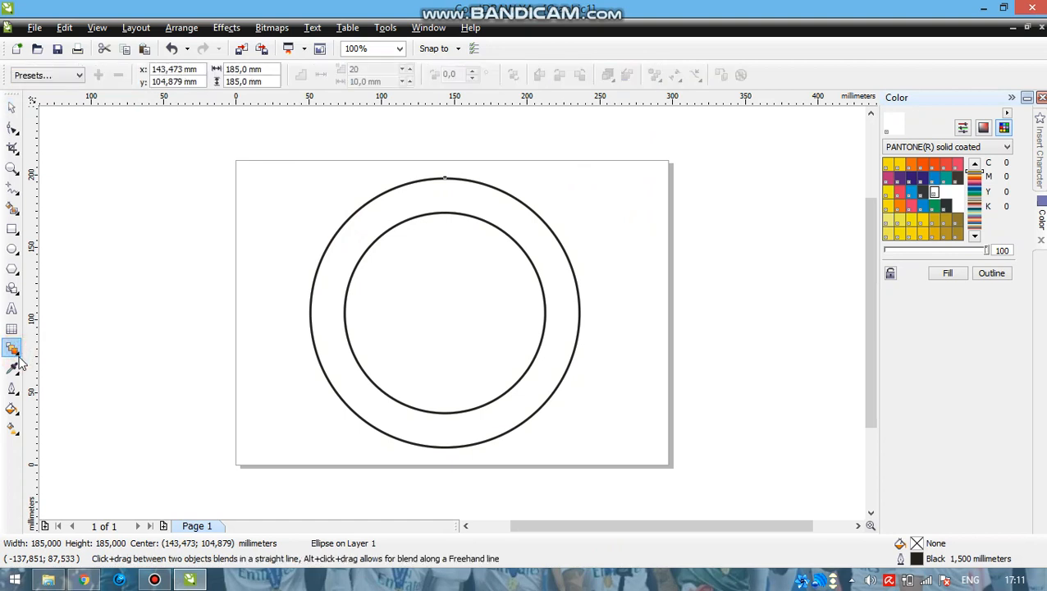
left_click(18, 355)
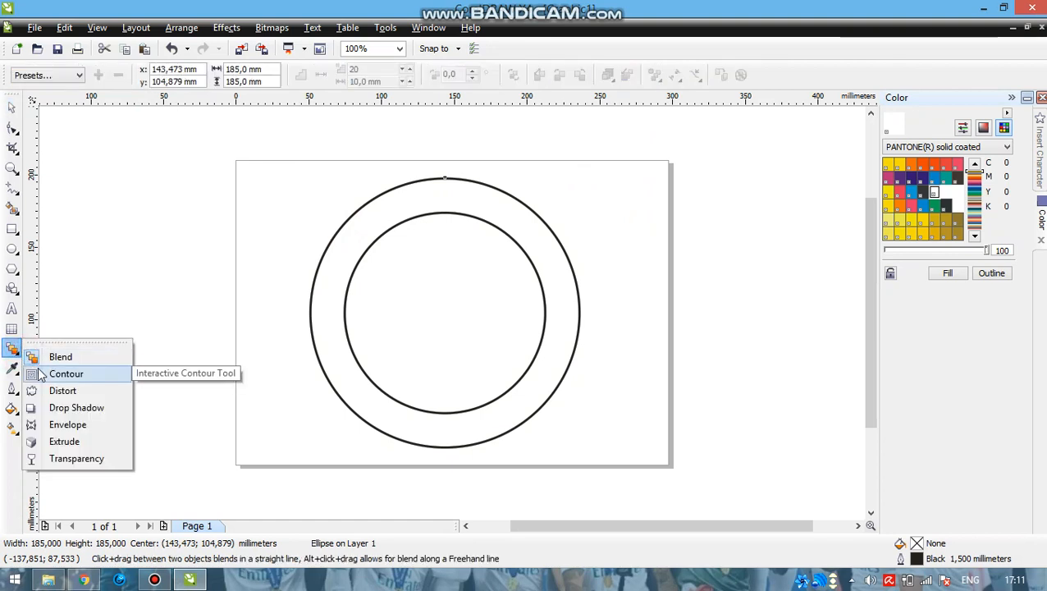
left_click(33, 373)
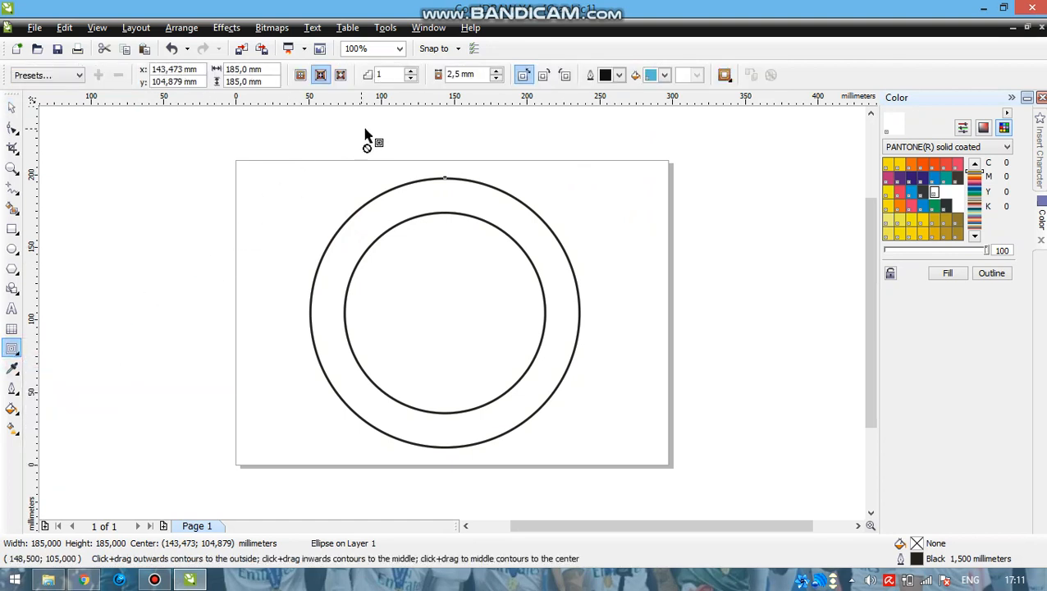
left_click(411, 71)
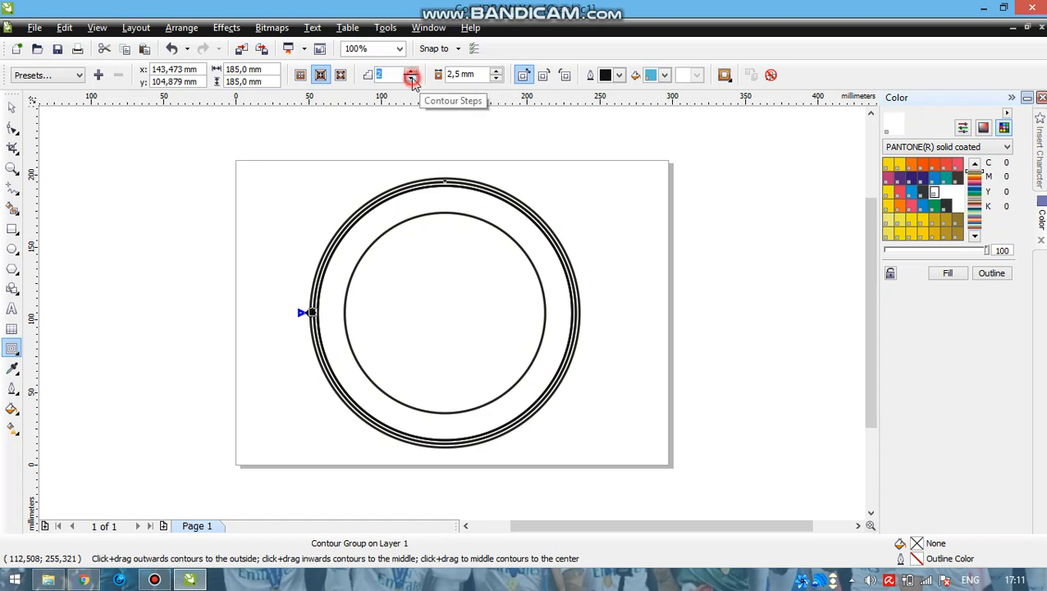
left_click(411, 79)
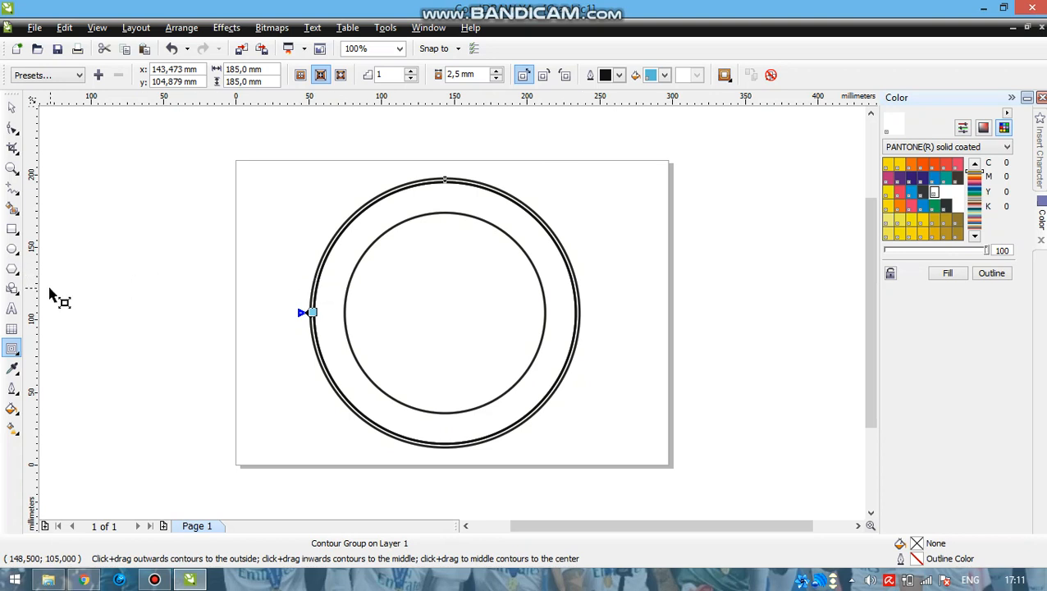
left_click(11, 108)
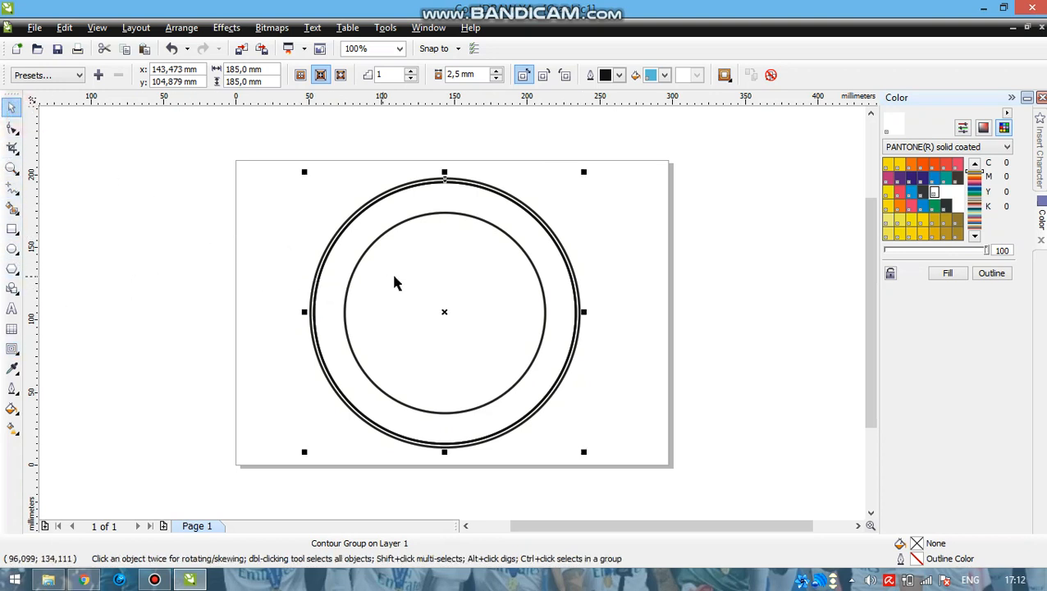
Step: Insert the outlined six-pointed star from the Wingdings characters to the right of the page and enlarge it to about 76 by 88 mm
left_click(1040, 149)
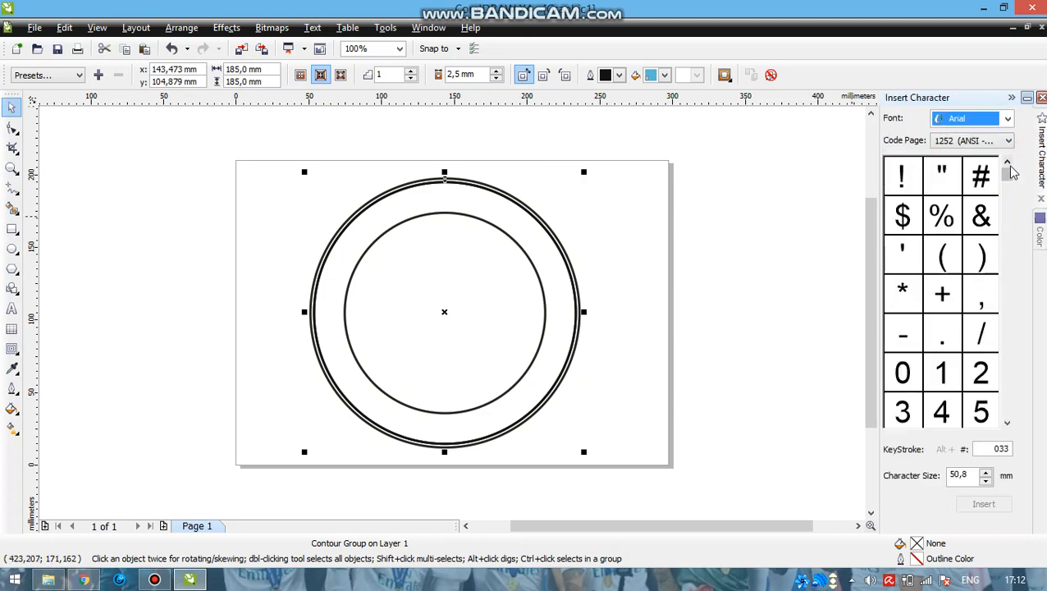
left_click(1008, 120)
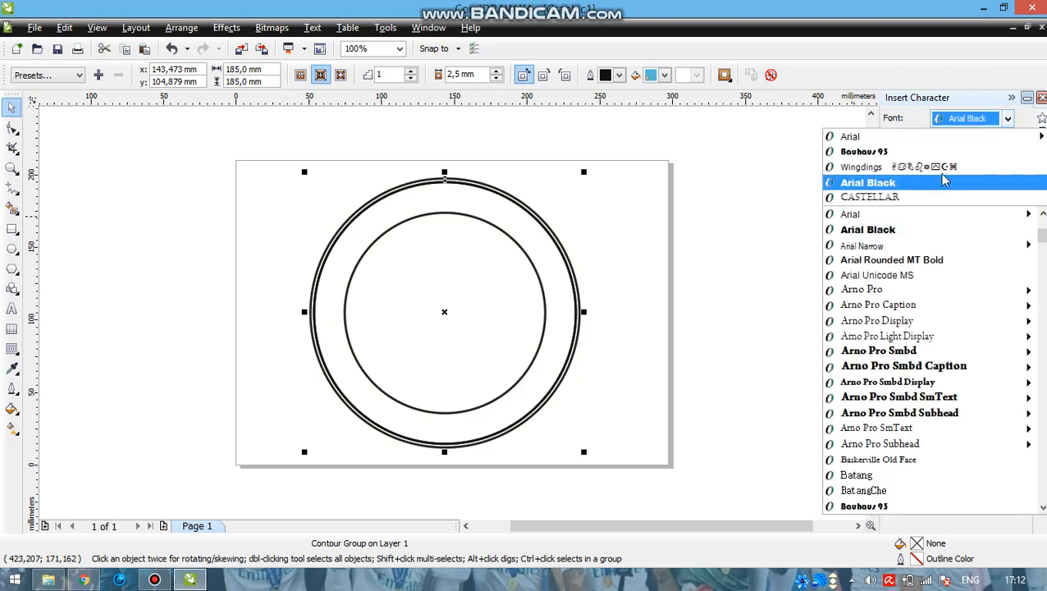
left_click(944, 168)
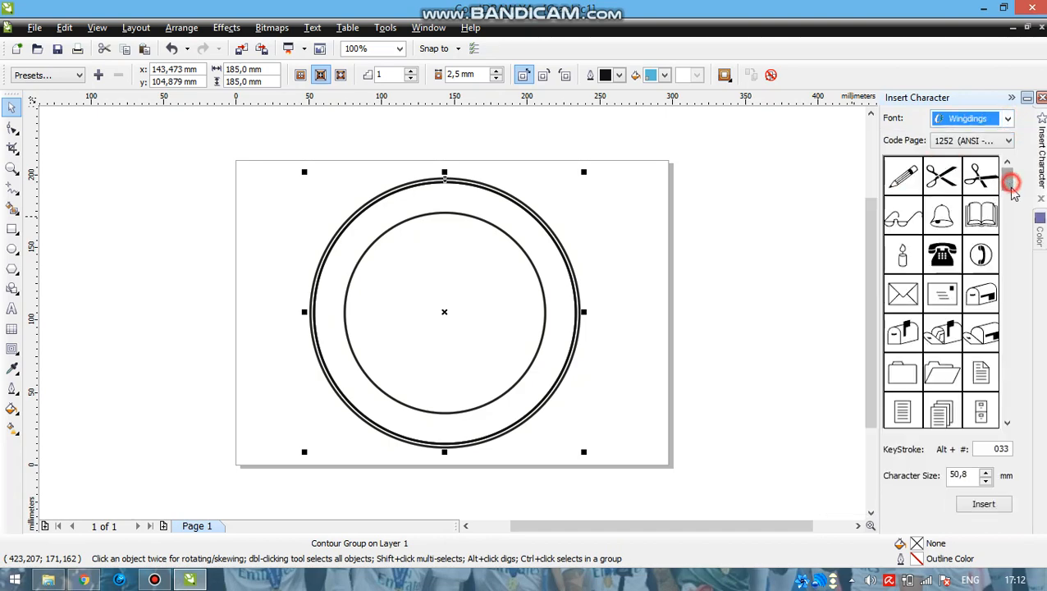
left_click_drag(1012, 182, 1016, 237)
scroll(1014, 235, "down", 4)
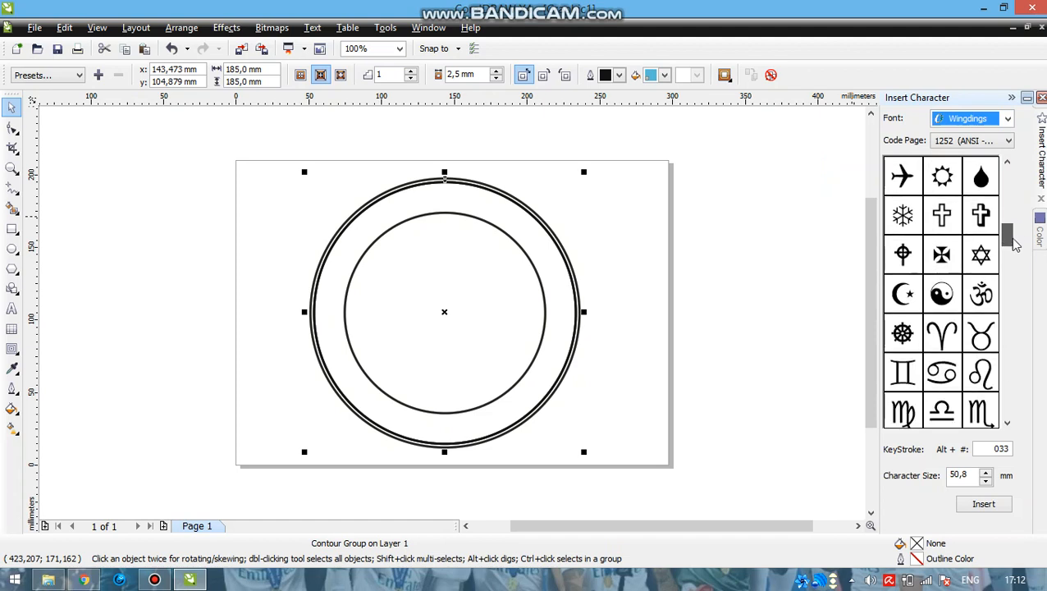
left_click_drag(981, 217, 757, 253)
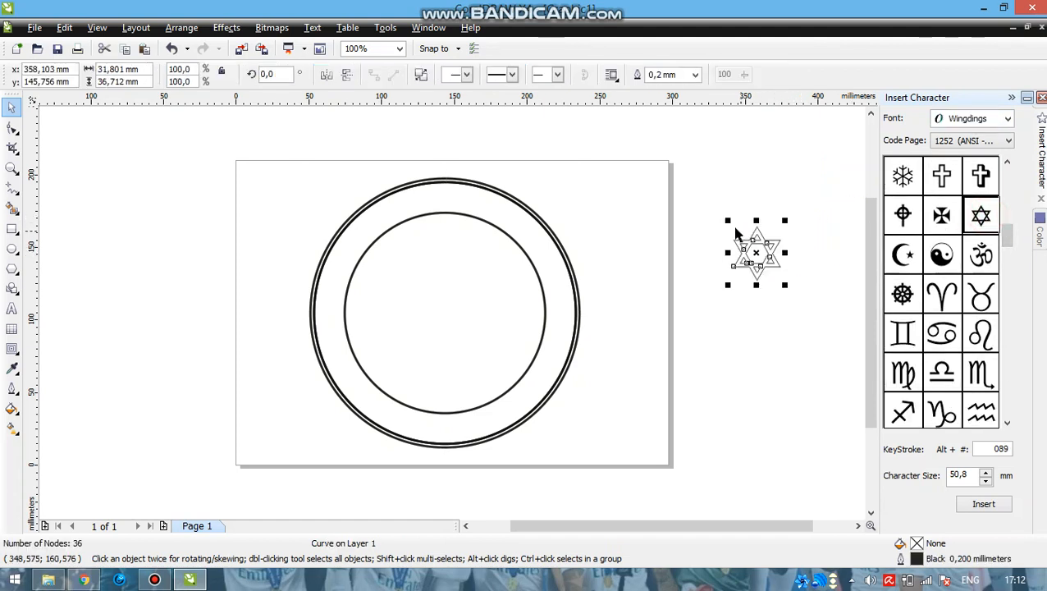
left_click_drag(728, 220, 572, 151)
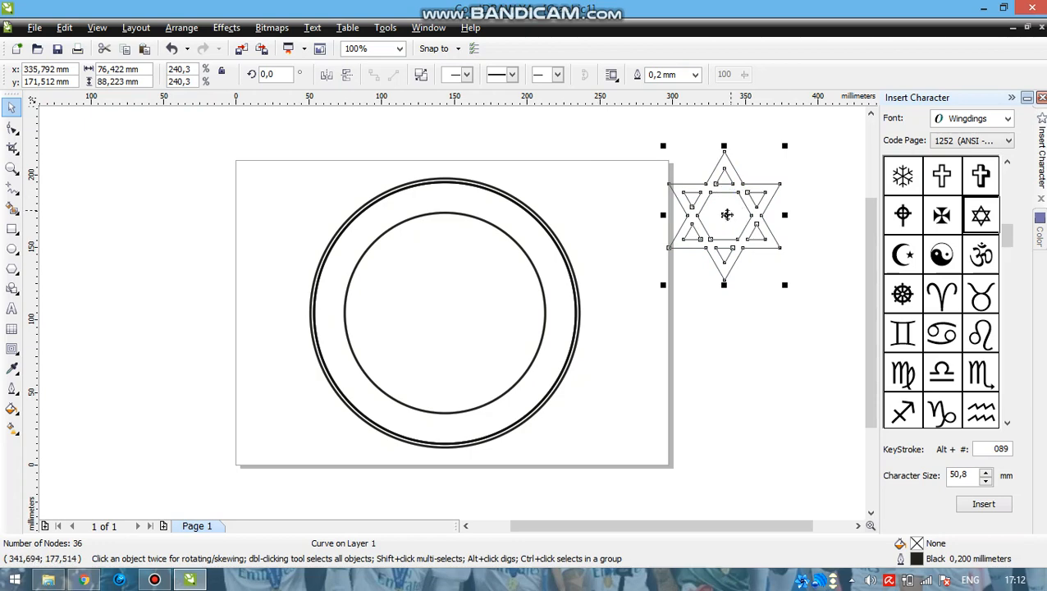
mouse_move(723, 215)
left_mouse_down()
mouse_move(709, 211)
mouse_move(443, 333)
mouse_move(441, 307)
mouse_move(753, 217)
mouse_move(728, 218)
left_mouse_up()
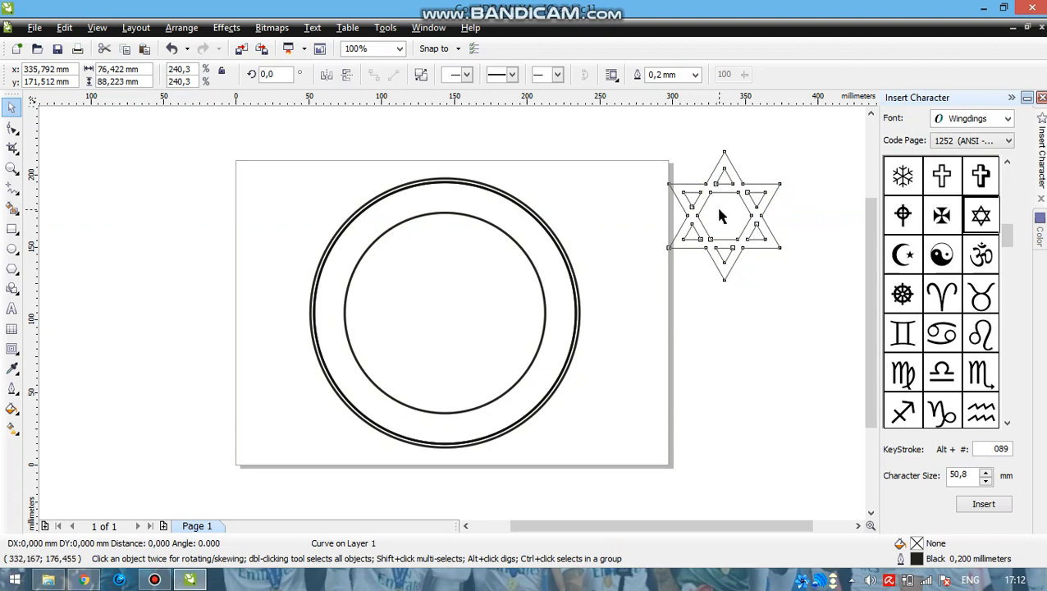
Step: Enlarge the six-pointed star to about 89 by 103 mm and centre it inside the concentric circles
left_click(719, 211)
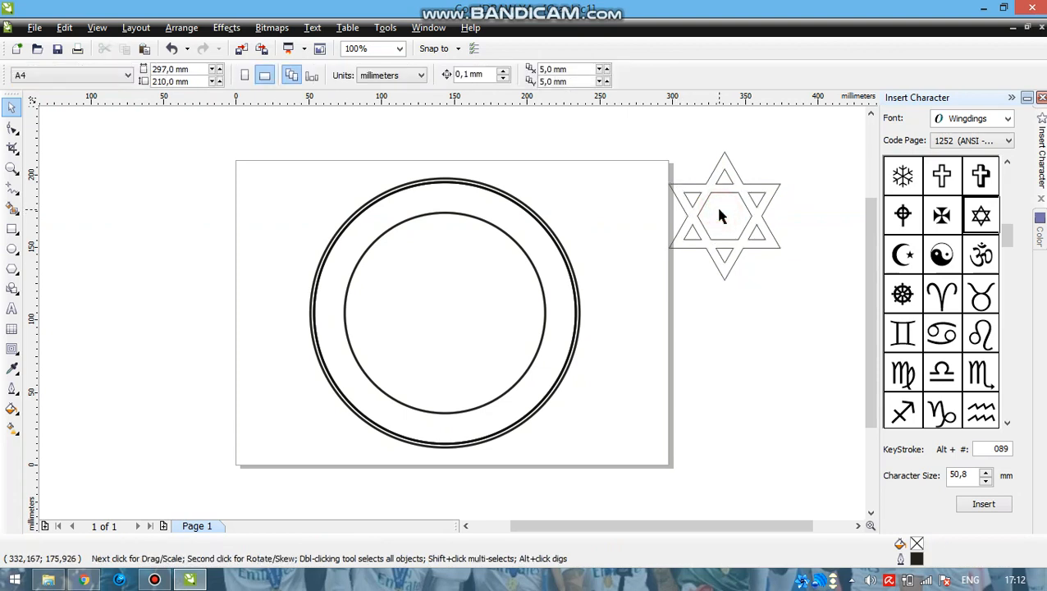
left_click(726, 193)
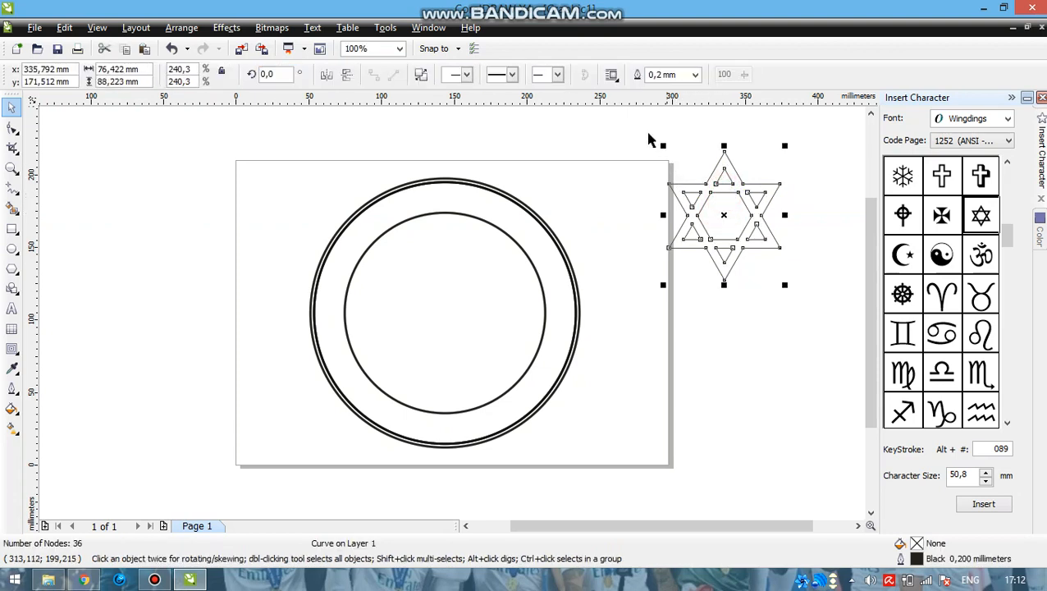
left_click_drag(662, 145, 631, 133)
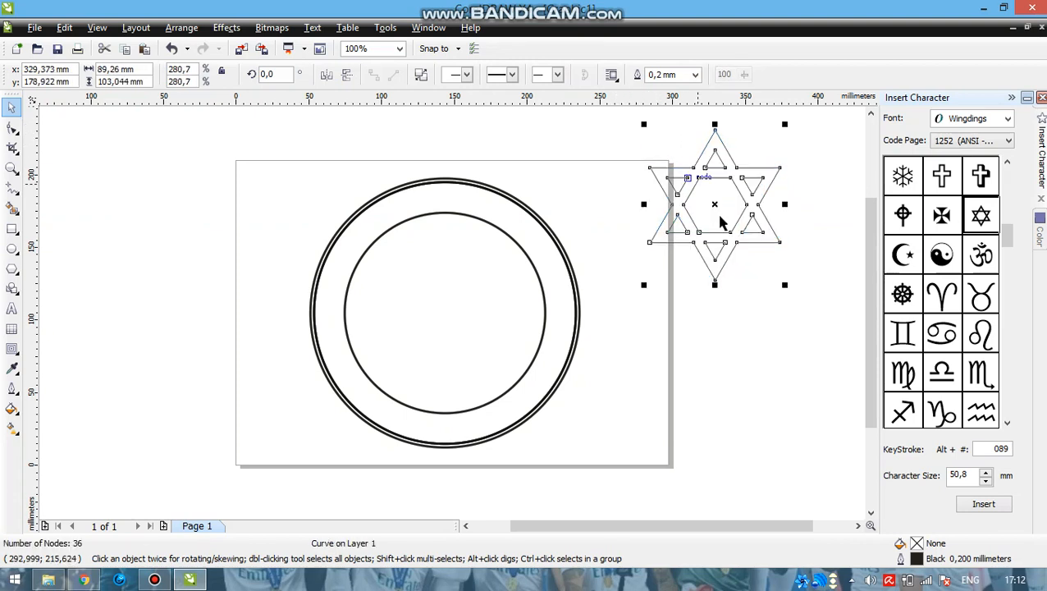
left_click_drag(716, 205, 443, 312)
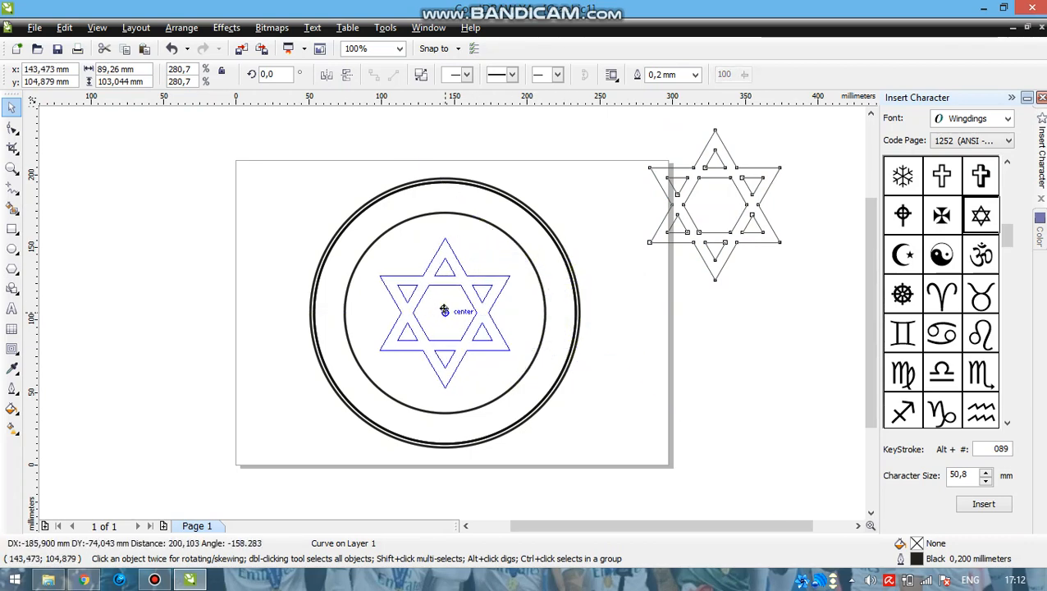
left_click_drag(444, 310, 444, 311)
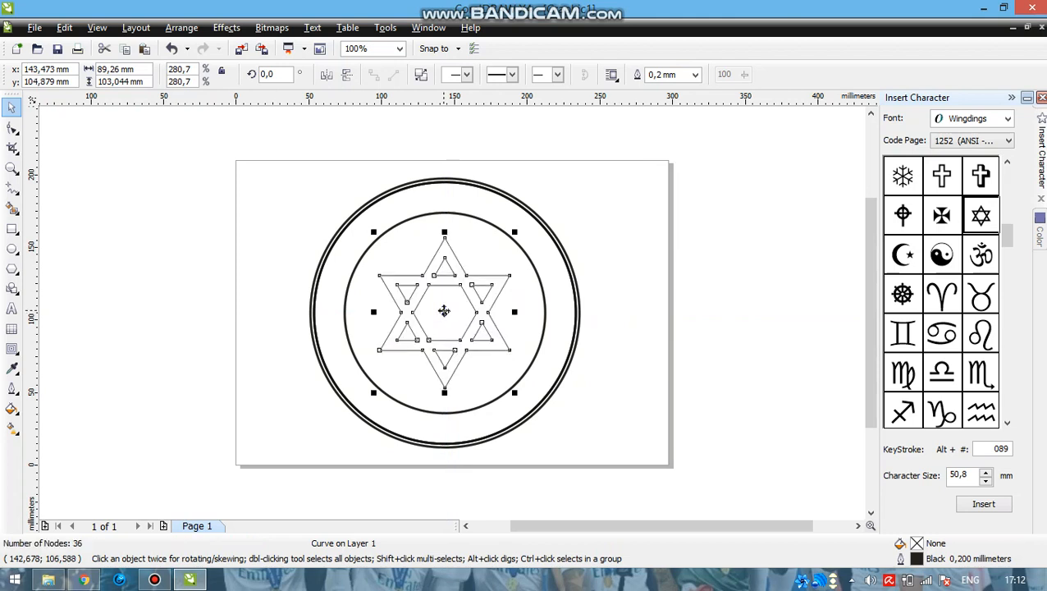
left_click(642, 301)
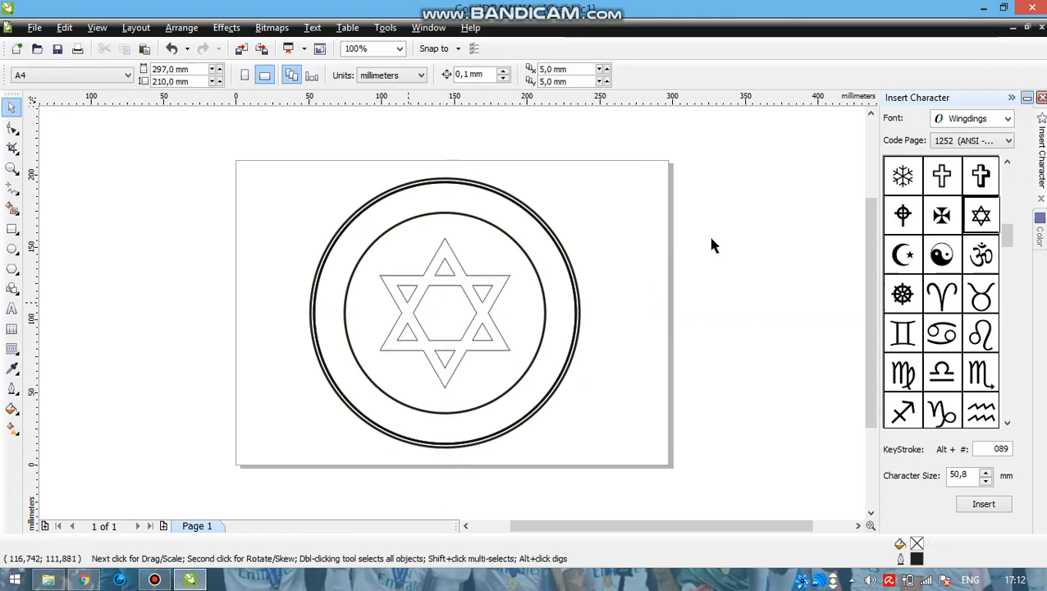
Step: Insert the flared cross from the Wingdings characters beside the page and enlarge it to about 62 mm square
left_click(943, 218)
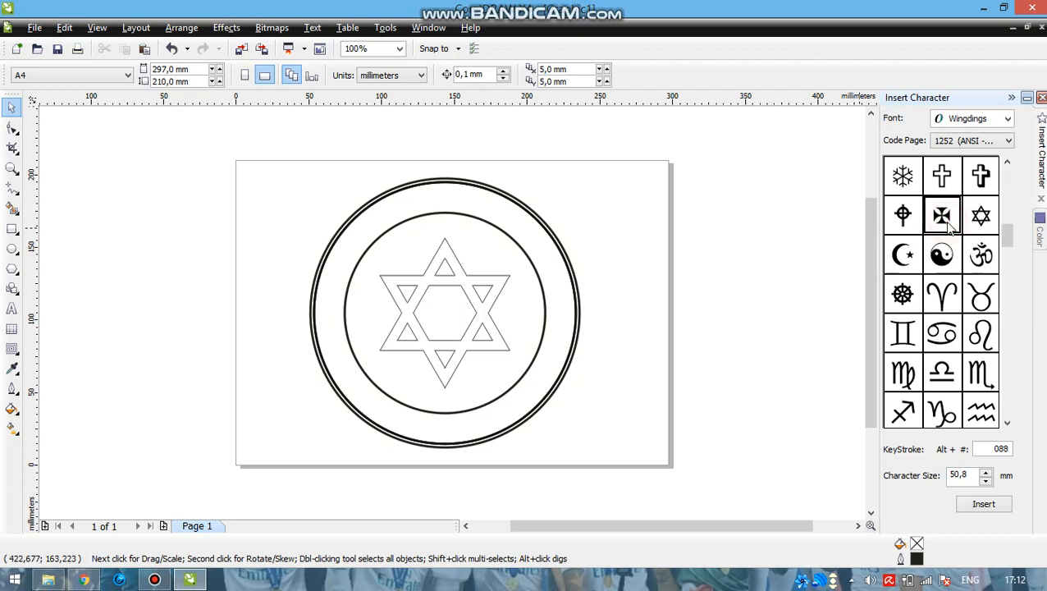
left_click_drag(943, 217, 738, 239)
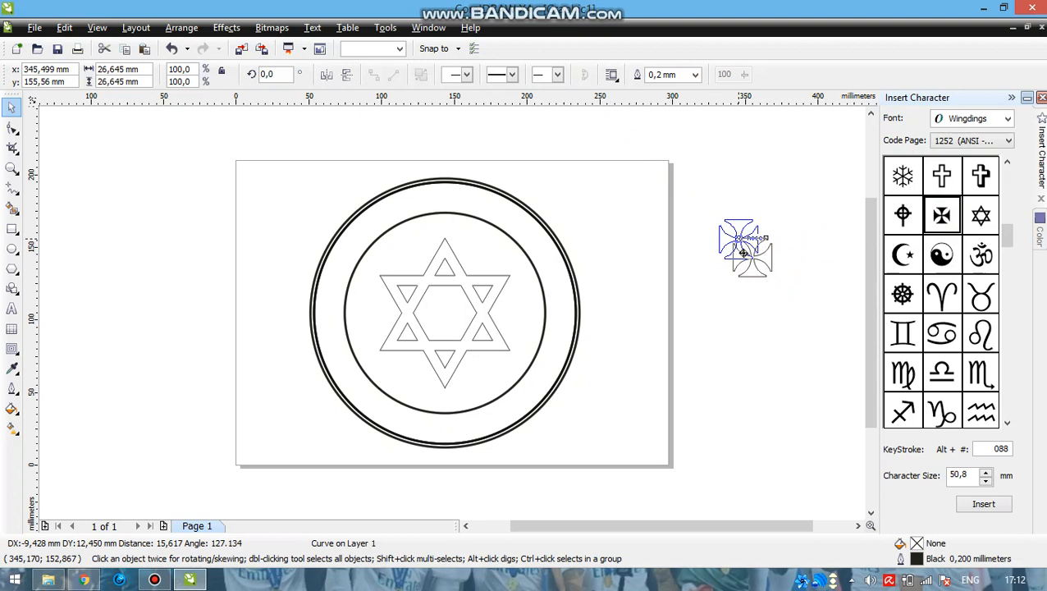
left_click_drag(709, 295, 745, 254)
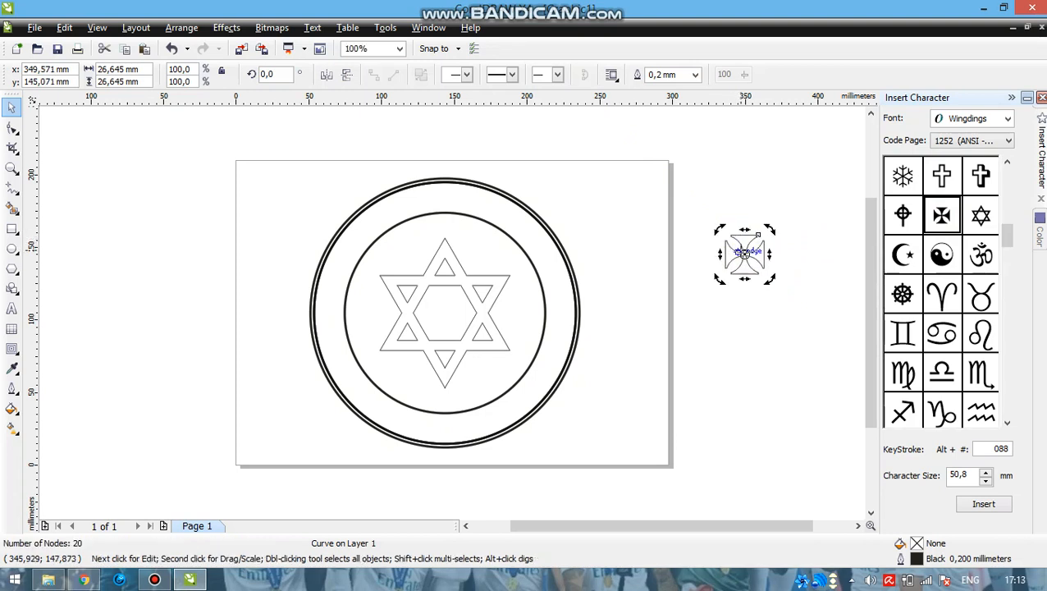
left_click(745, 254)
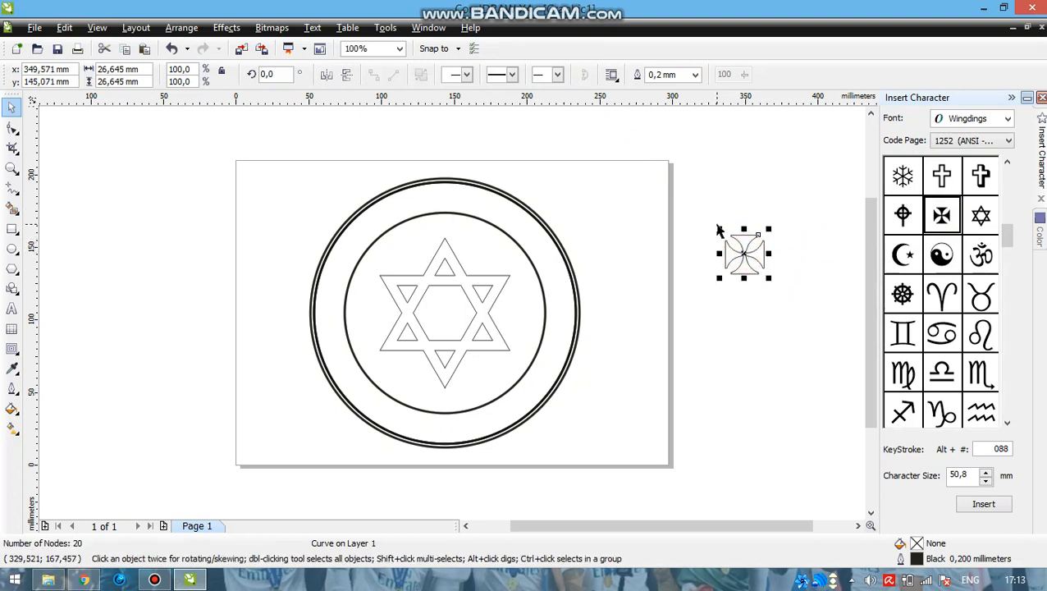
left_click_drag(719, 228, 654, 182)
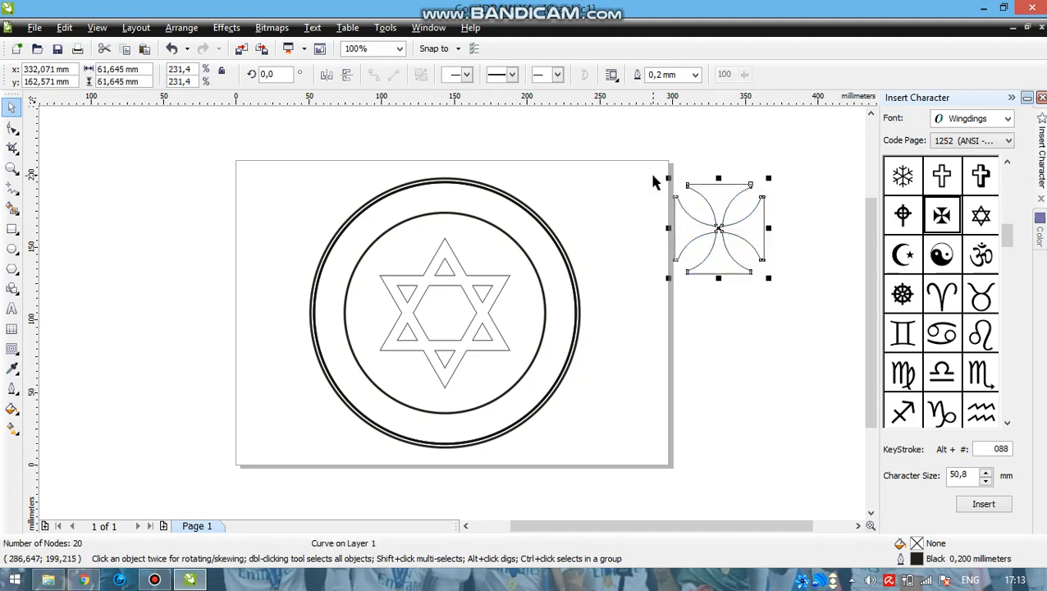
Step: Move the cross onto the centre of the star and enlarge it to about 71 mm square
left_click_drag(715, 229, 449, 312)
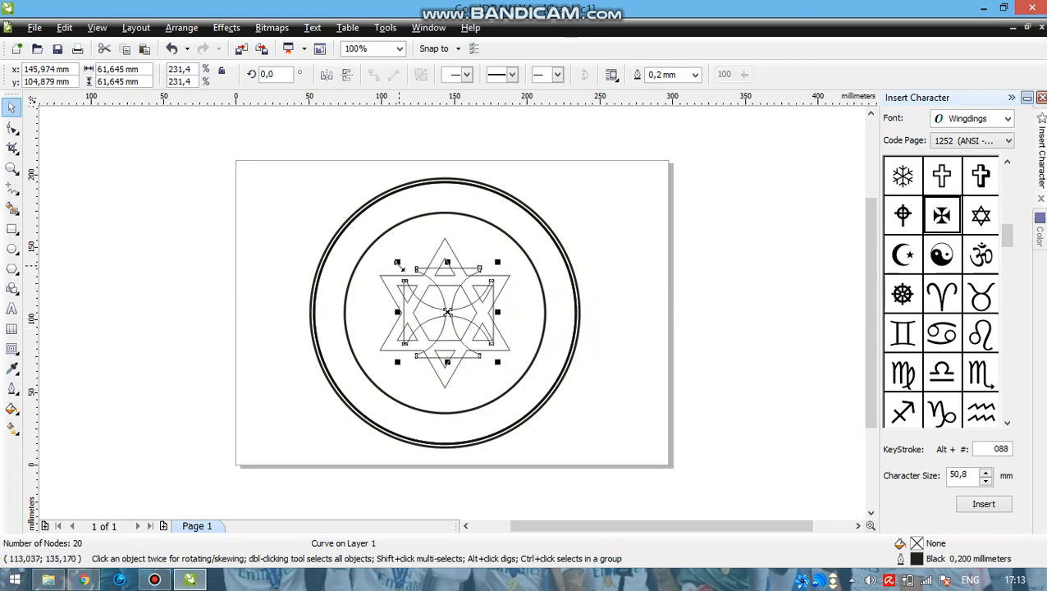
mouse_move(396, 262)
left_mouse_down()
mouse_move(375, 244)
mouse_move(383, 251)
left_mouse_up()
left_click_drag(441, 307, 447, 309)
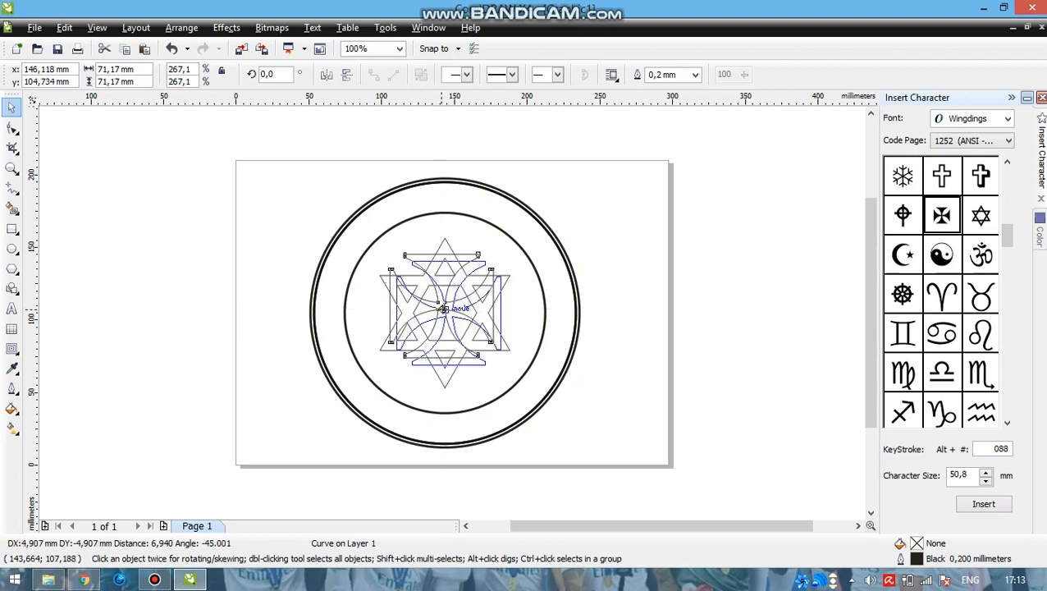
left_click_drag(445, 310, 443, 311)
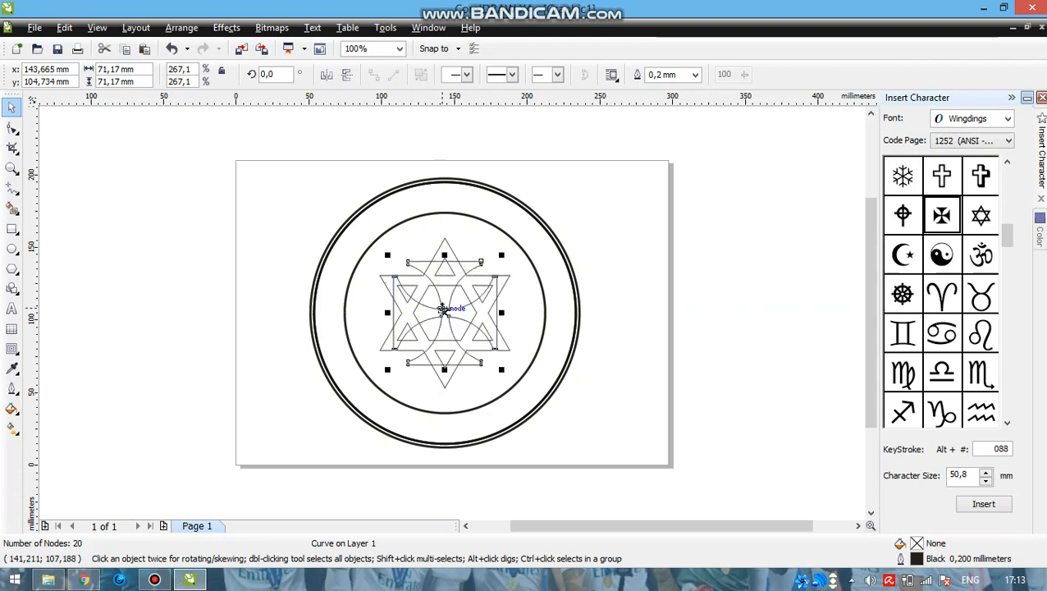
left_click(625, 299)
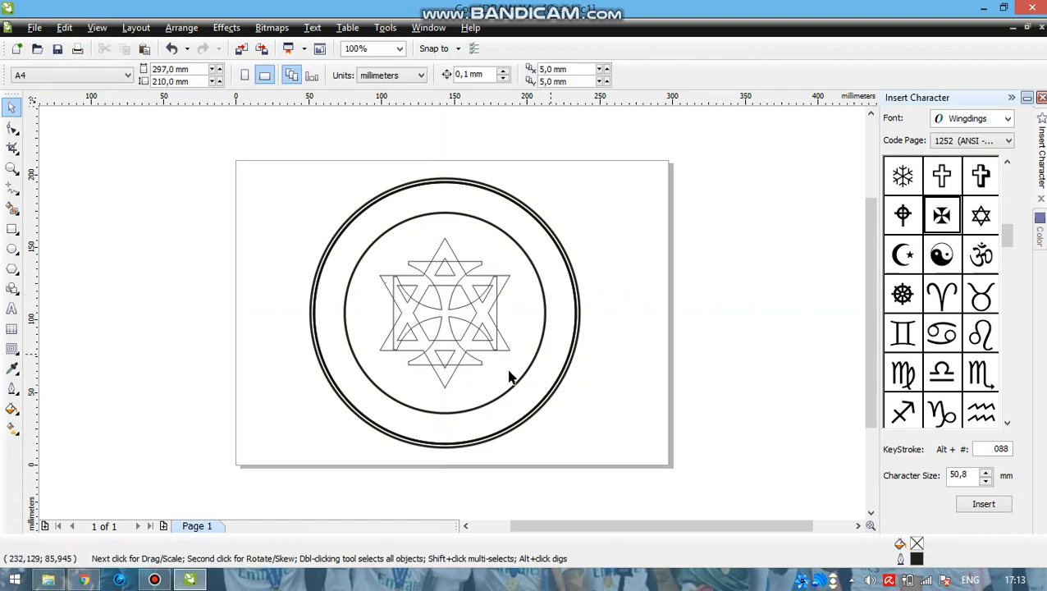
left_click(446, 310)
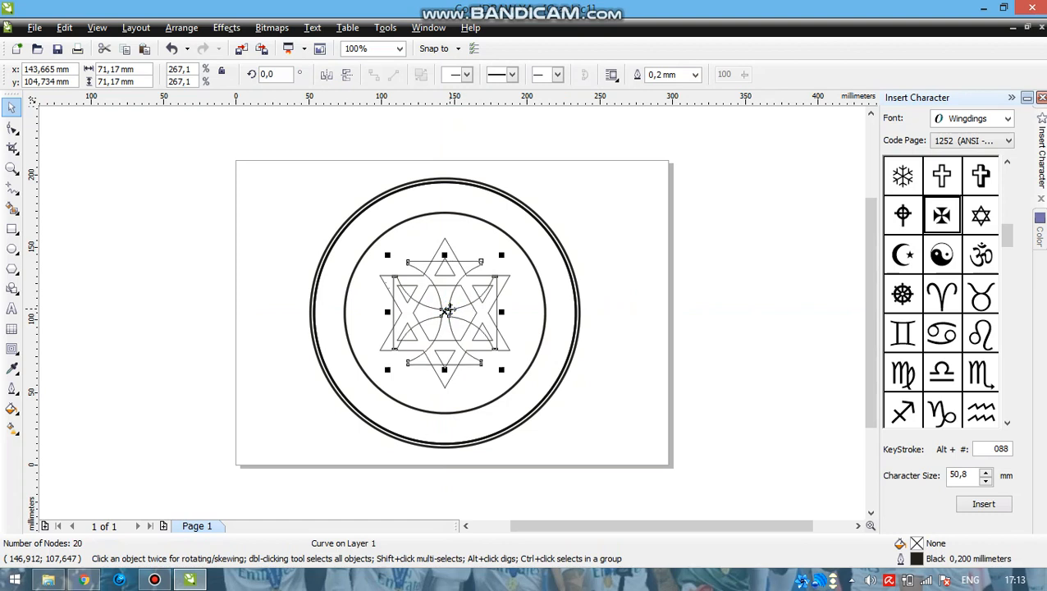
left_click(600, 296)
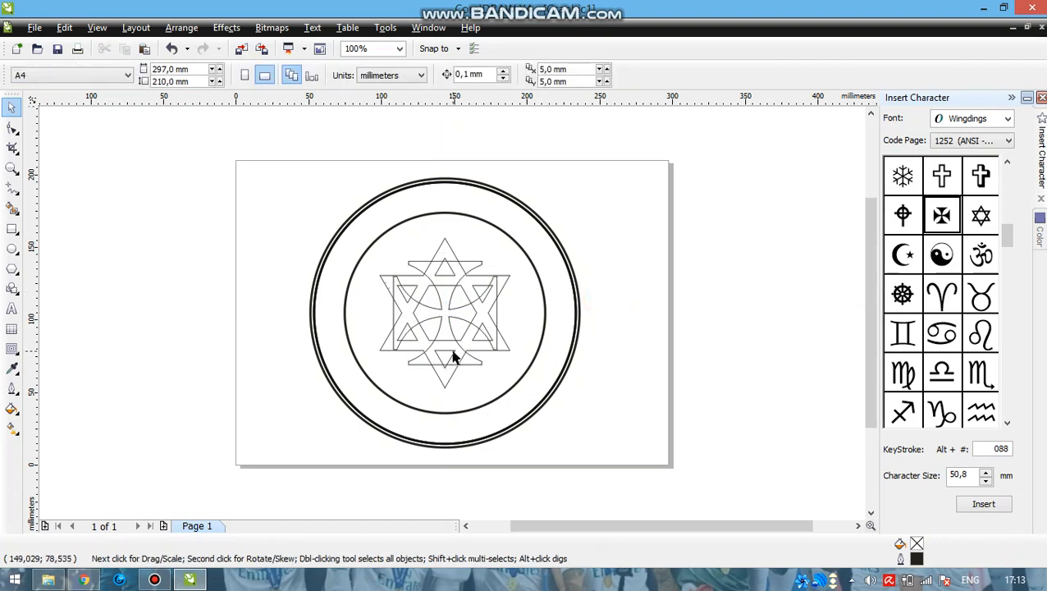
Step: Set the outline width of both the six-pointed star and the cross to 2.5 mm
left_click(472, 289)
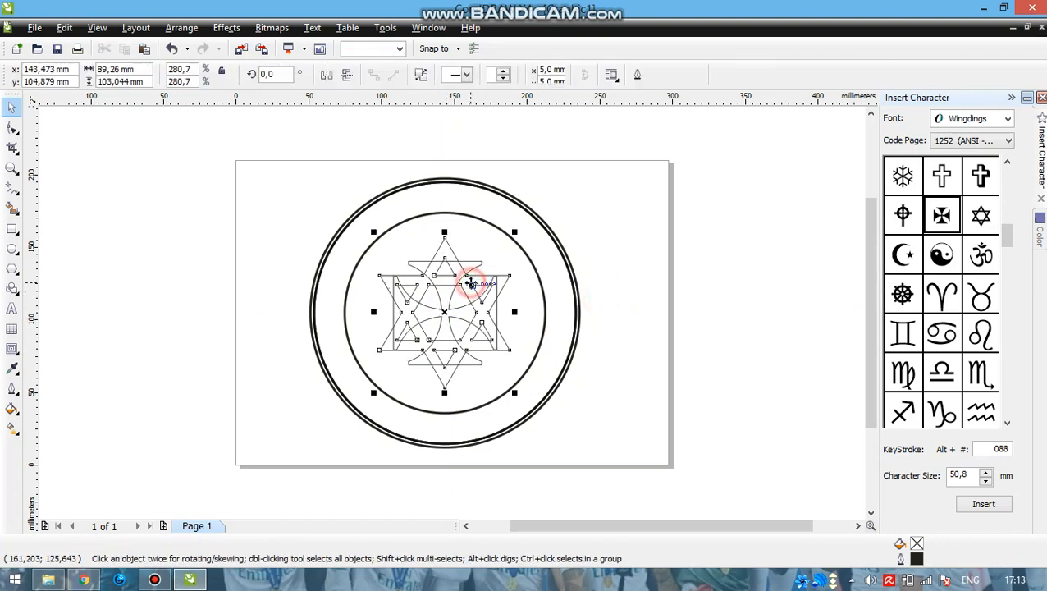
left_click(685, 75)
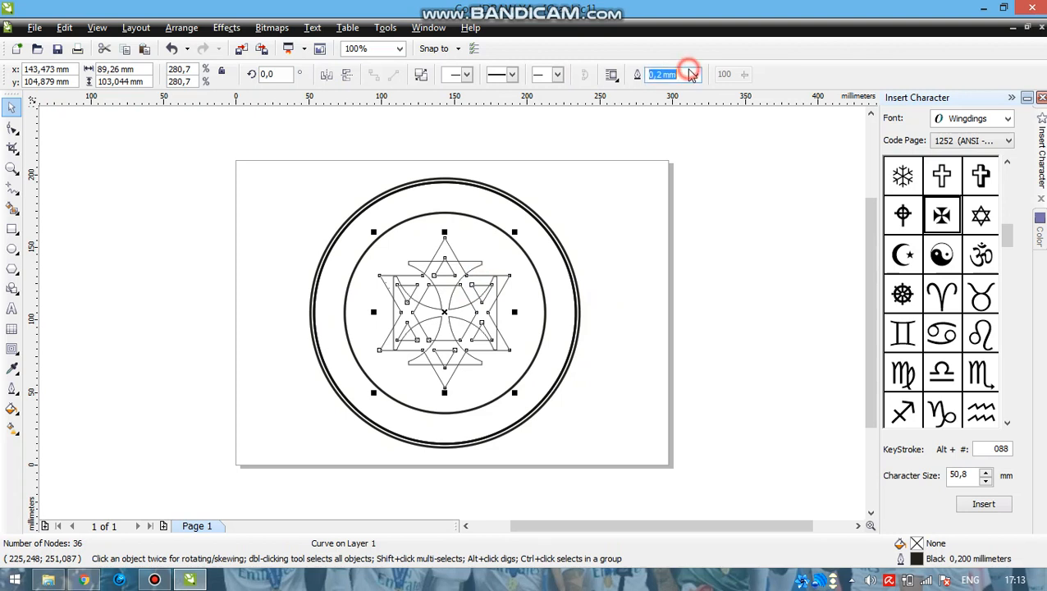
left_click(695, 75)
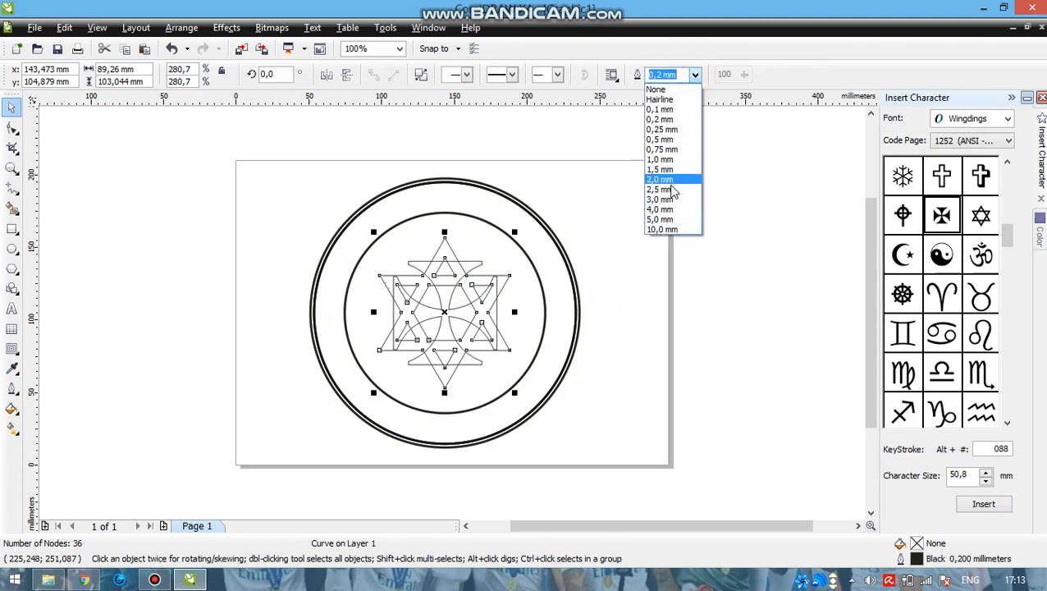
left_click(665, 188)
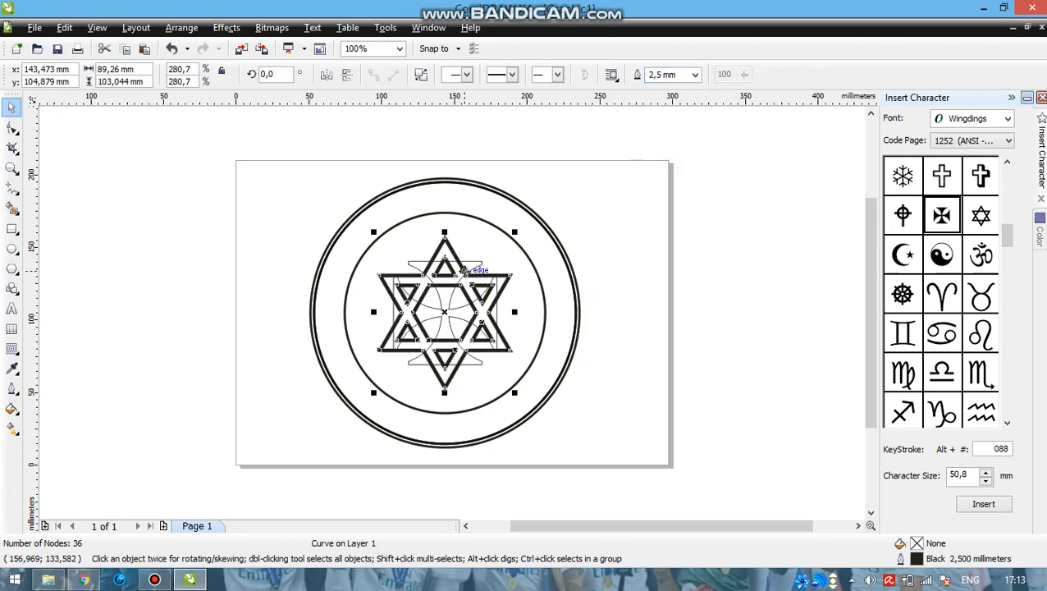
left_click(467, 266)
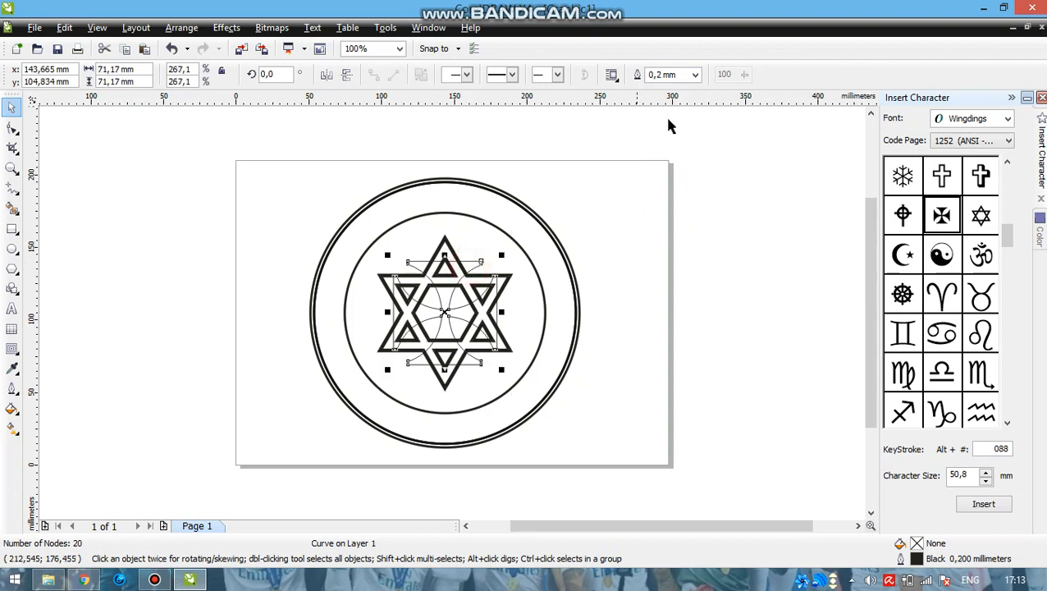
left_click(696, 75)
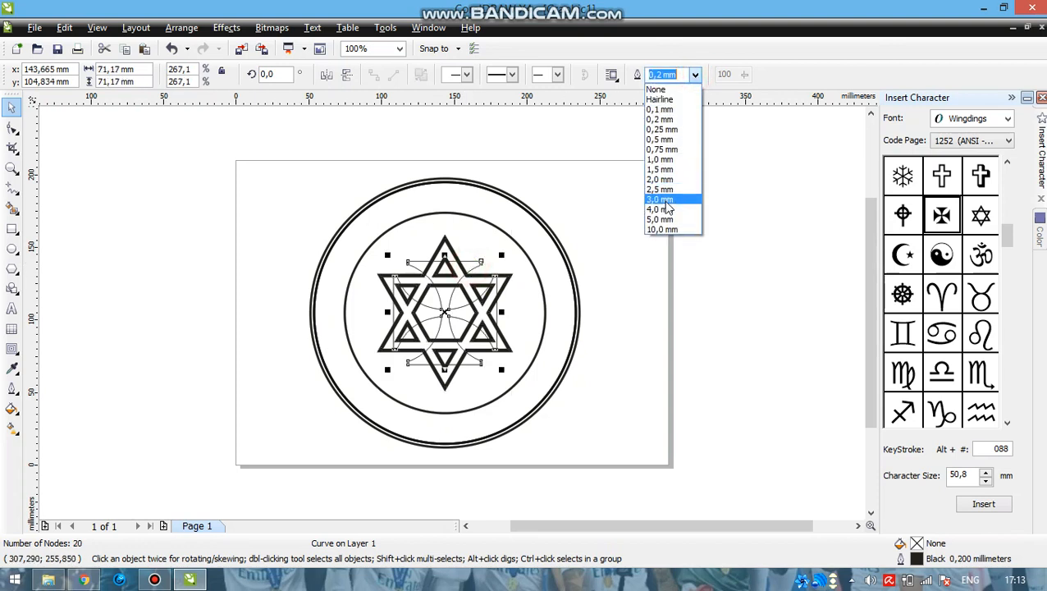
left_click(661, 189)
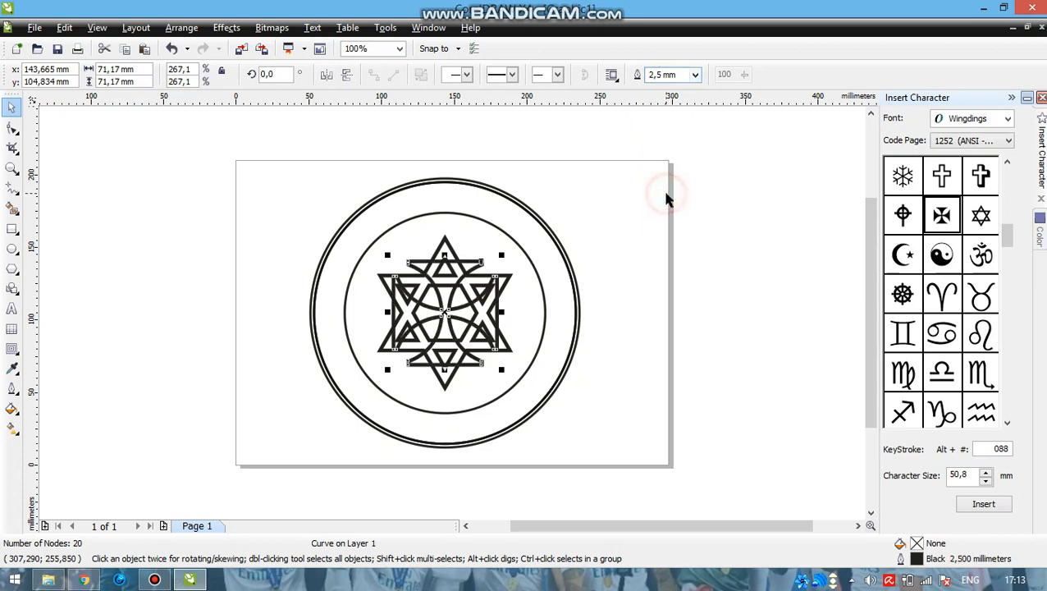
Step: Shrink the inner circle concentrically to about 134 mm in diameter
left_click(413, 220)
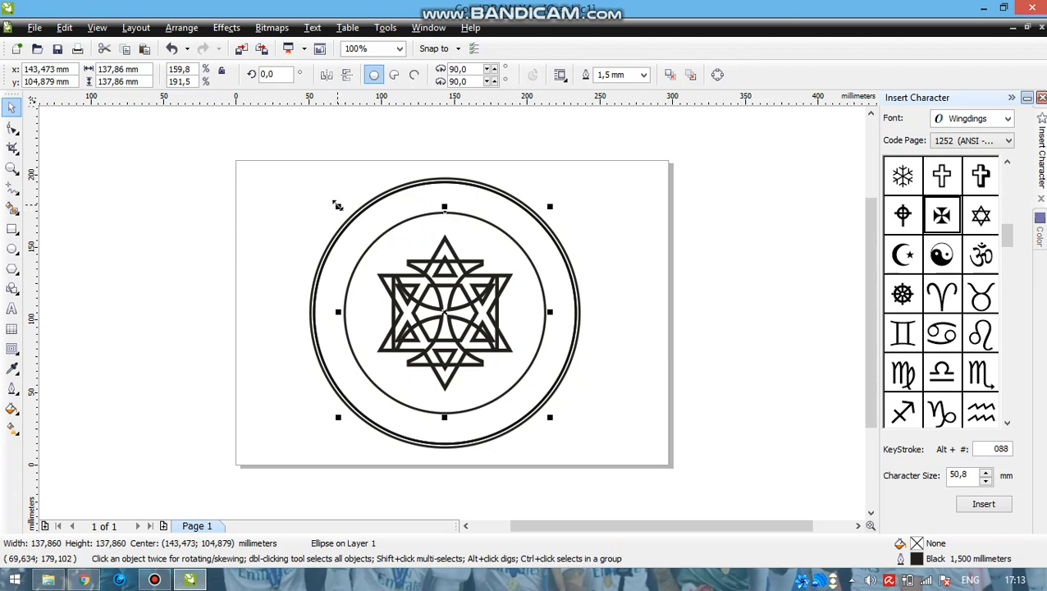
left_click_drag(337, 205, 340, 210)
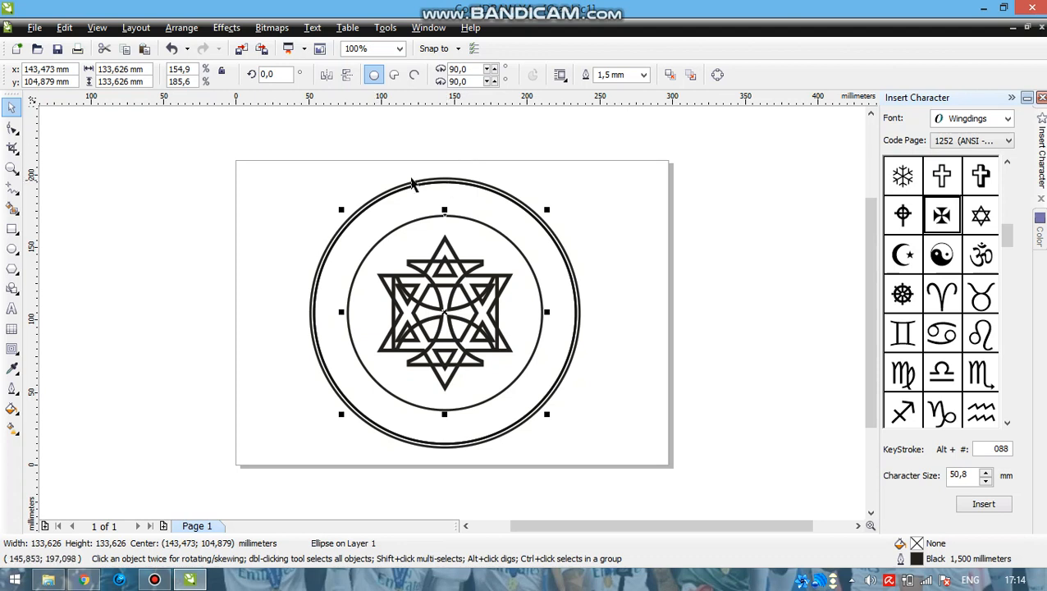
left_click(291, 171)
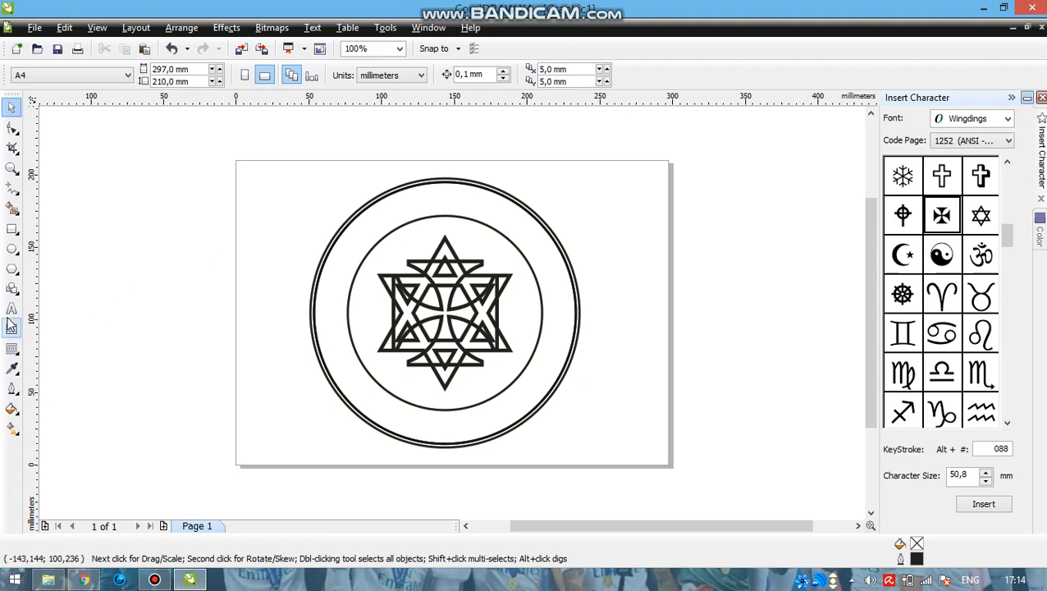
Step: Fill the inner circle with the yellow swatch (Y 100) from the PANTONE solid coated palette
left_click(505, 256)
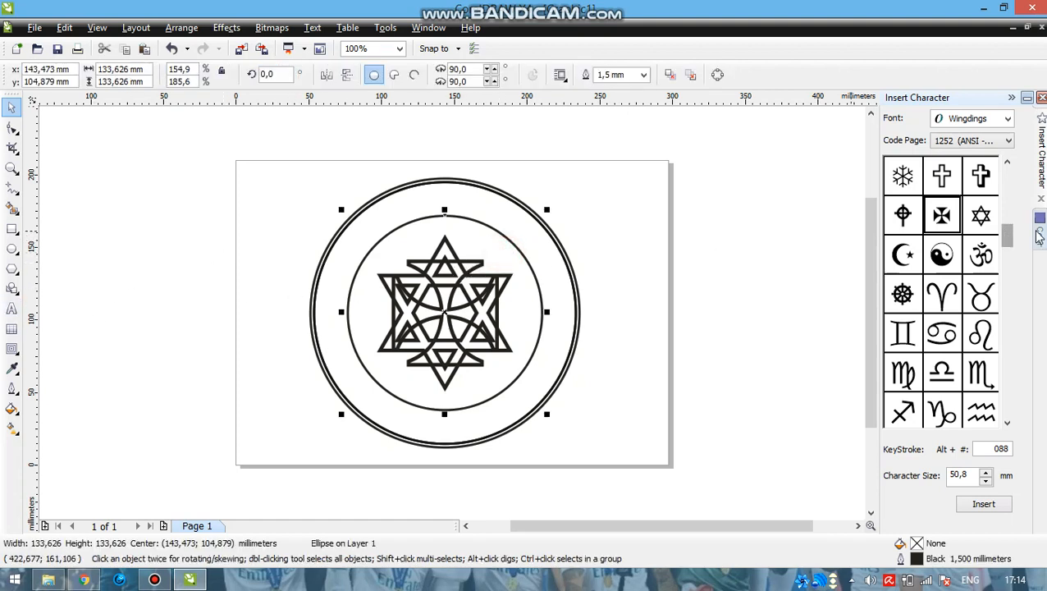
left_click(1039, 234)
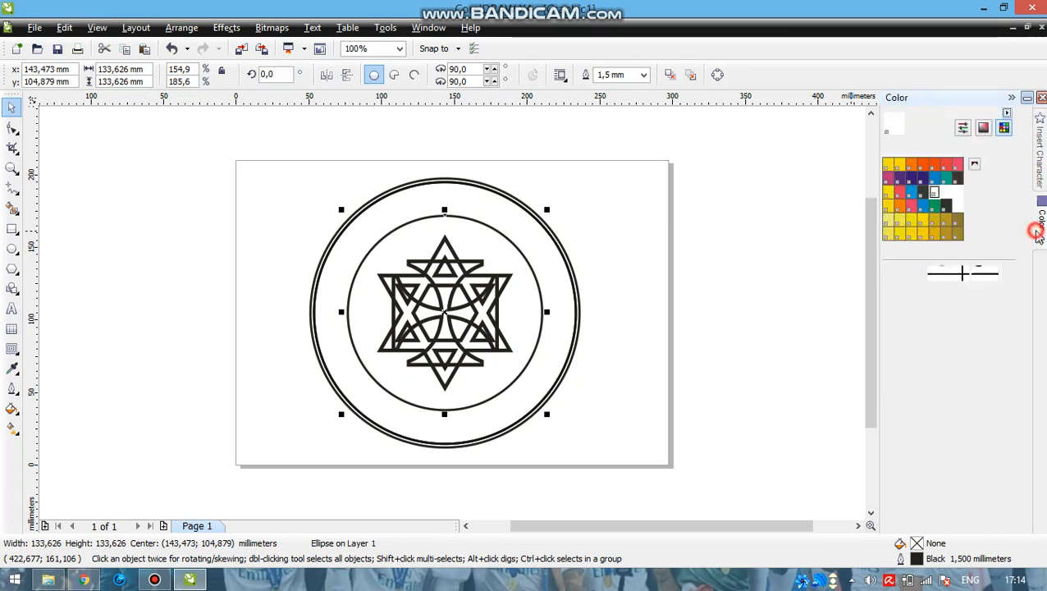
left_click(889, 191)
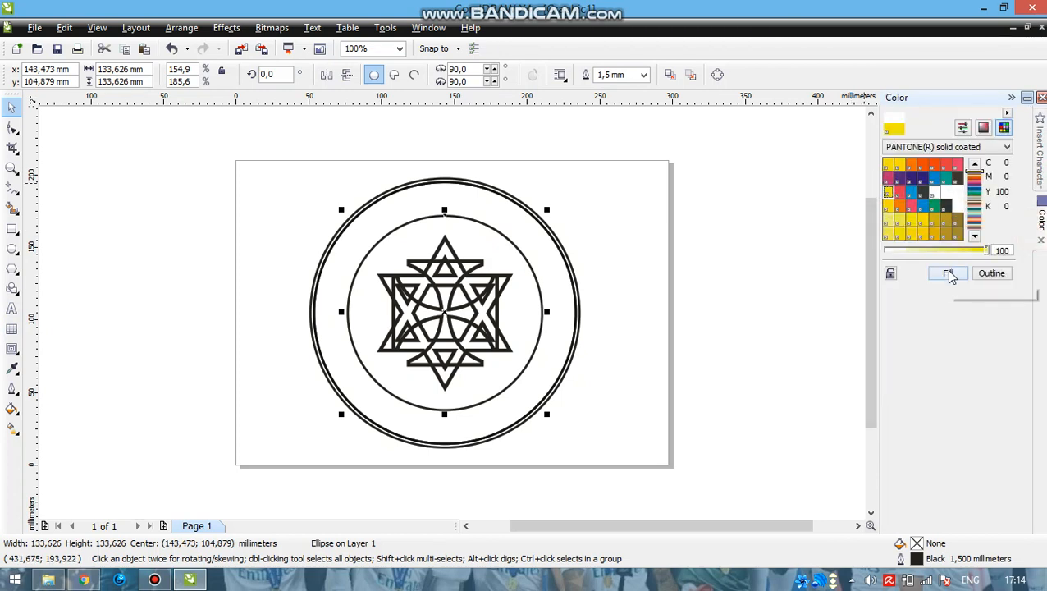
left_click(949, 274)
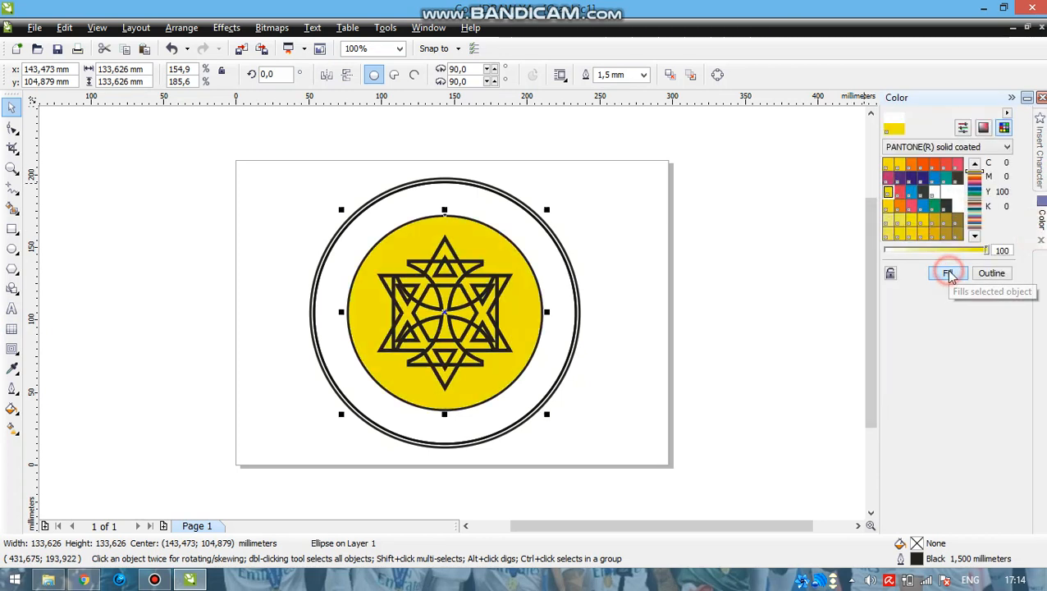
Step: Fill the six-pointed star with PANTONE Violet C at a 90% tint
left_click(469, 281)
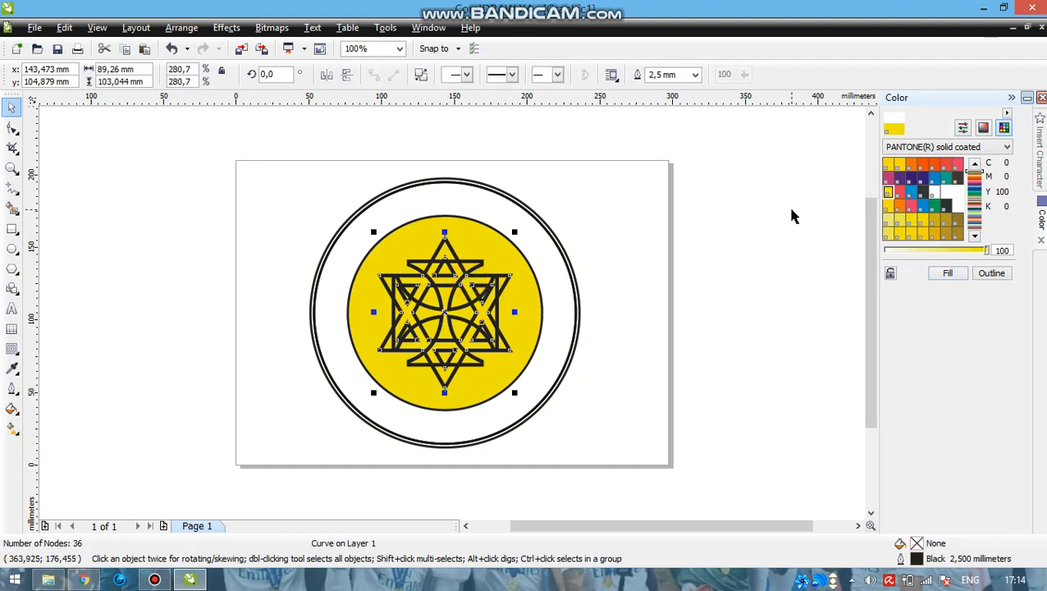
left_click(891, 177)
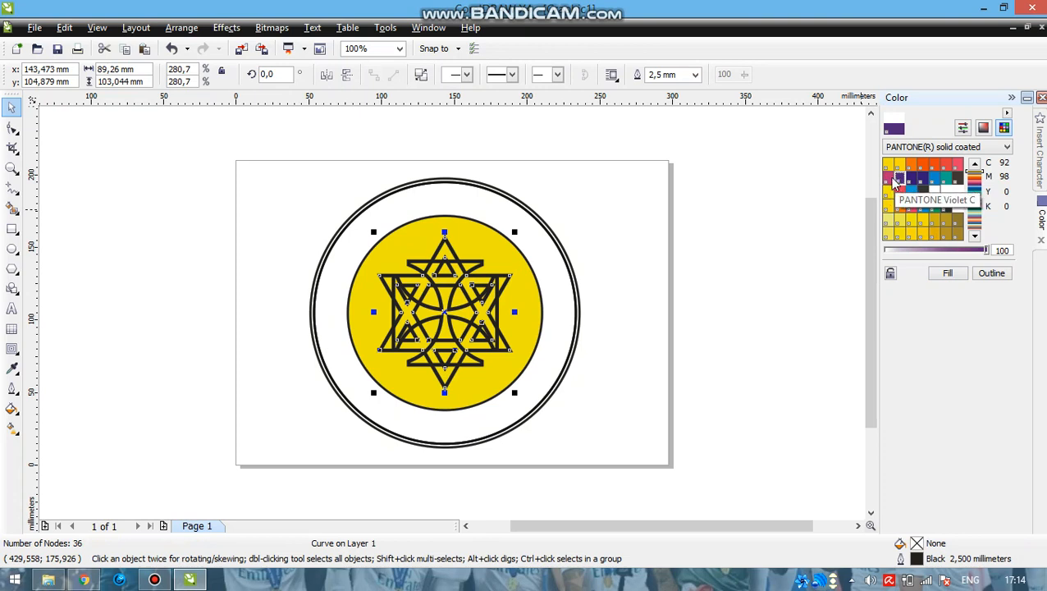
left_click(888, 177)
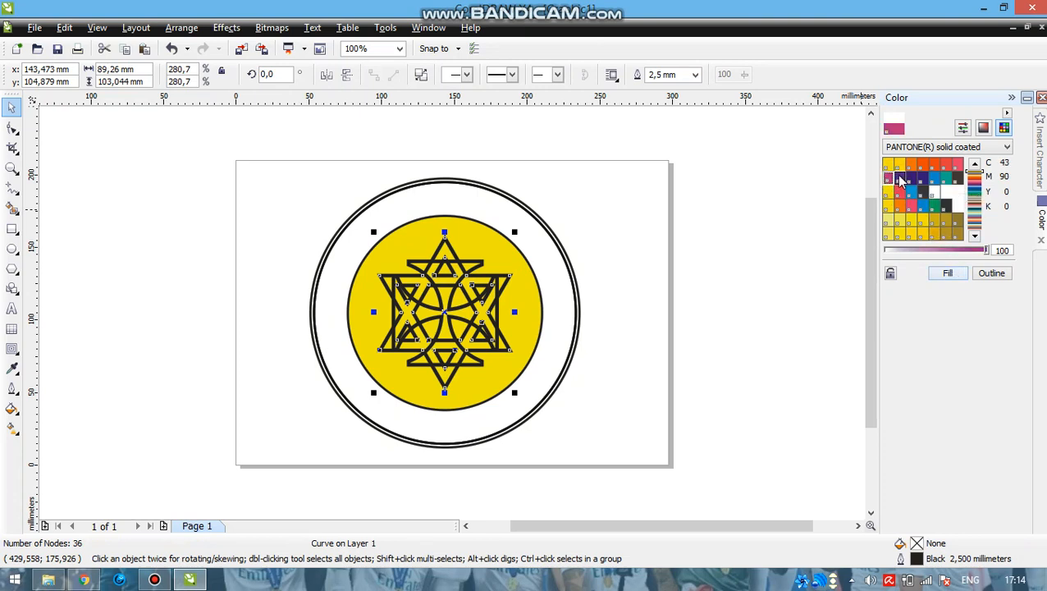
left_click(900, 177)
left_click(975, 250)
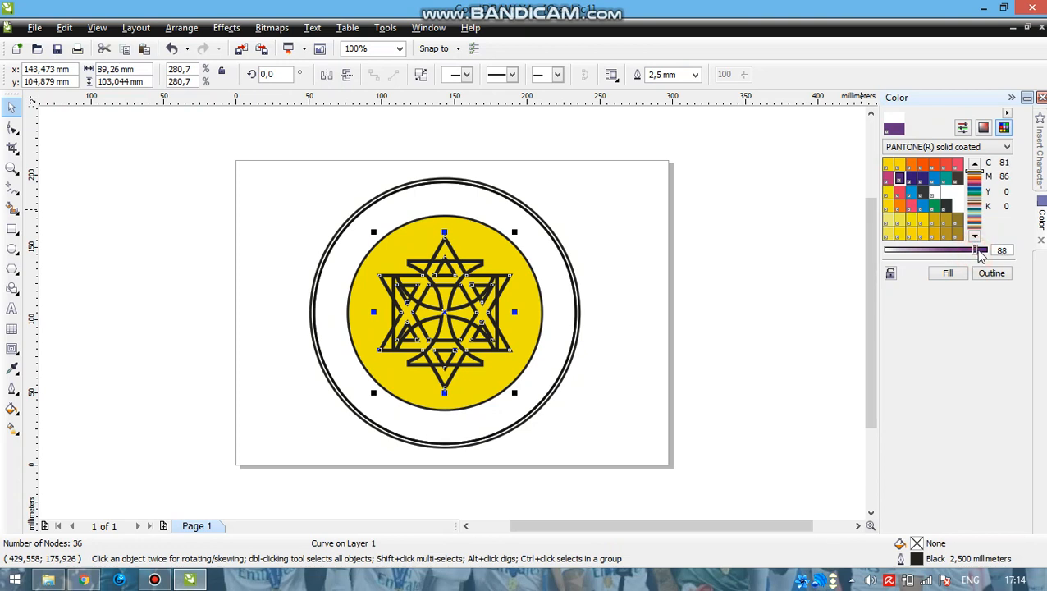
left_click(979, 250)
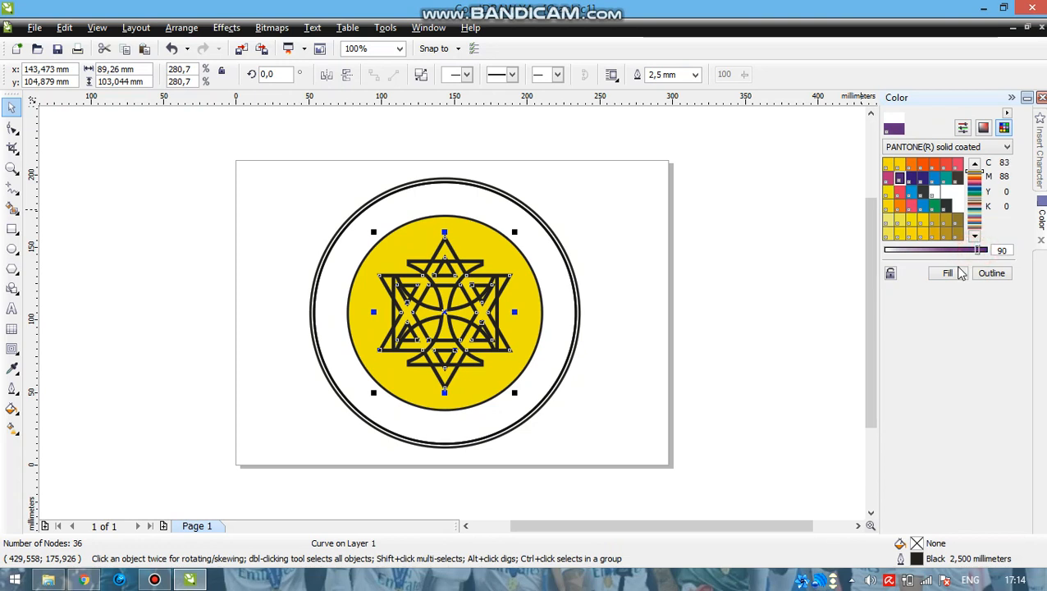
left_click(948, 272)
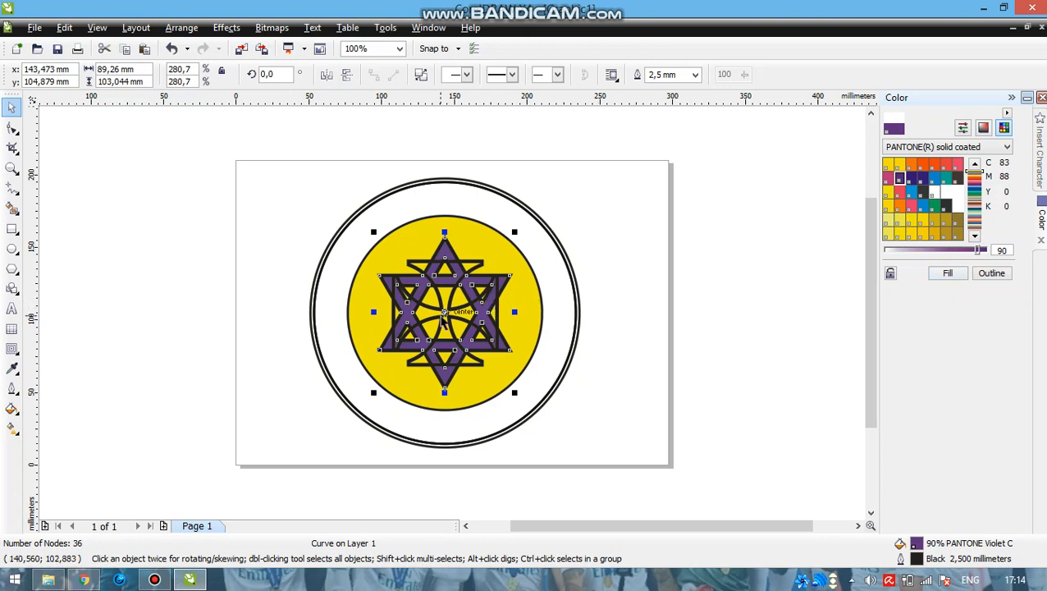
Step: Fill the cross with the same 90% PANTONE Violet C as the star
left_click(442, 295)
left_click(948, 274)
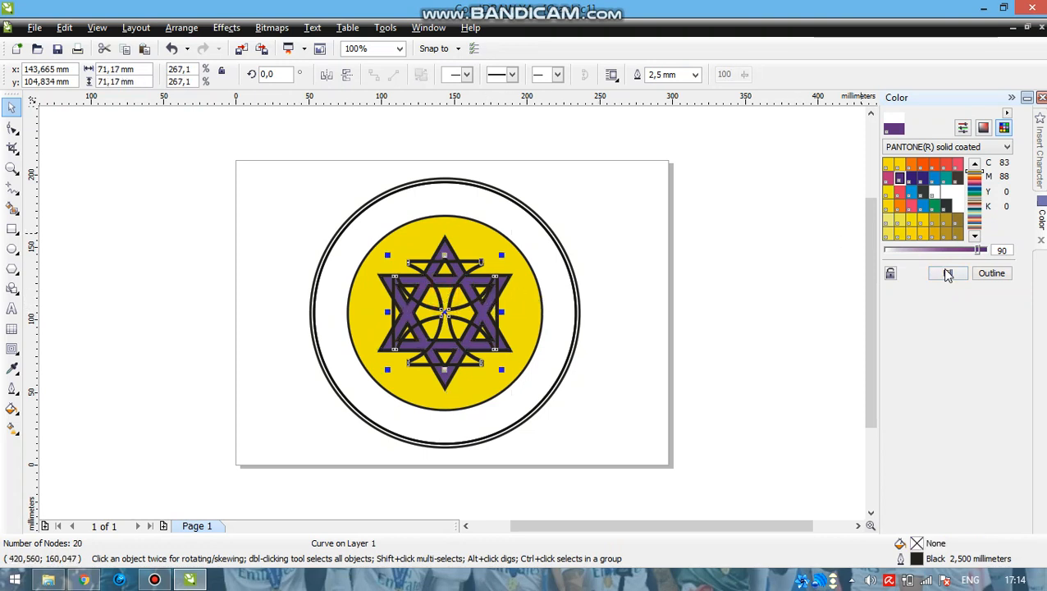
left_click(948, 274)
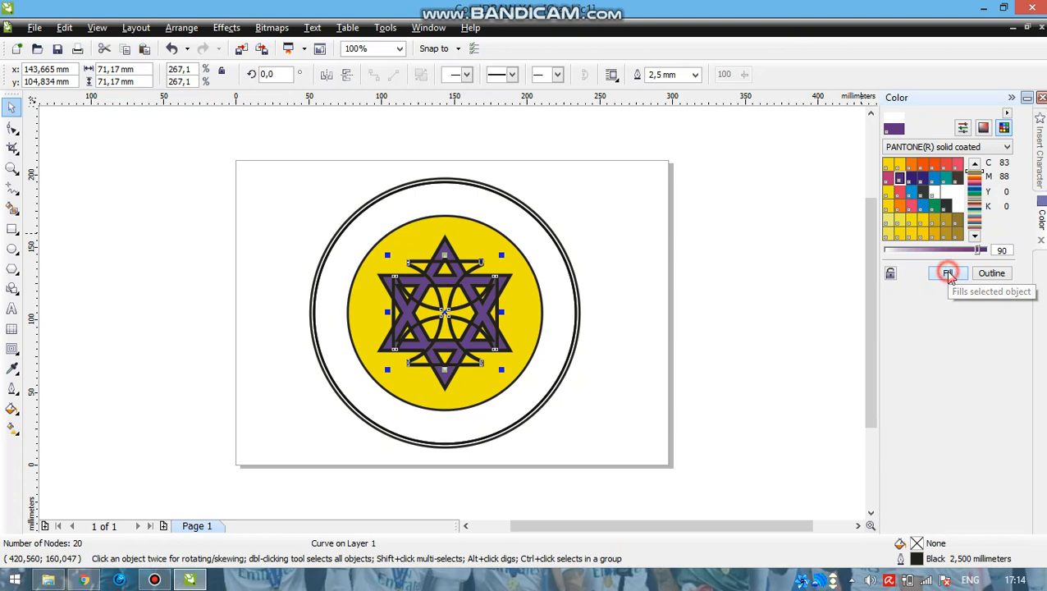
Step: Set the contour fill colour of the outer circle's contour group to blue
left_click(549, 285)
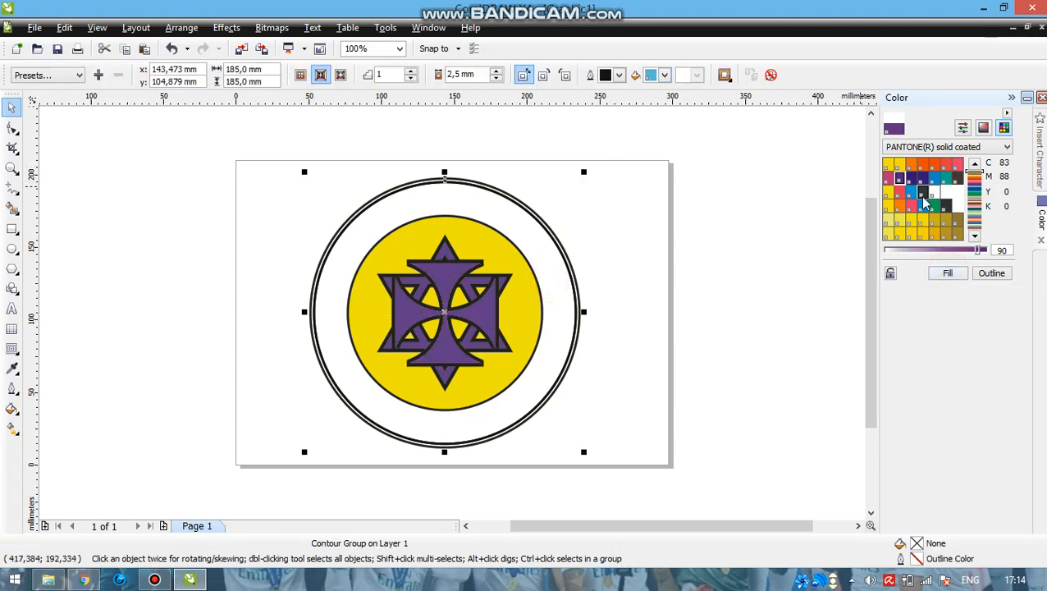
left_click(665, 75)
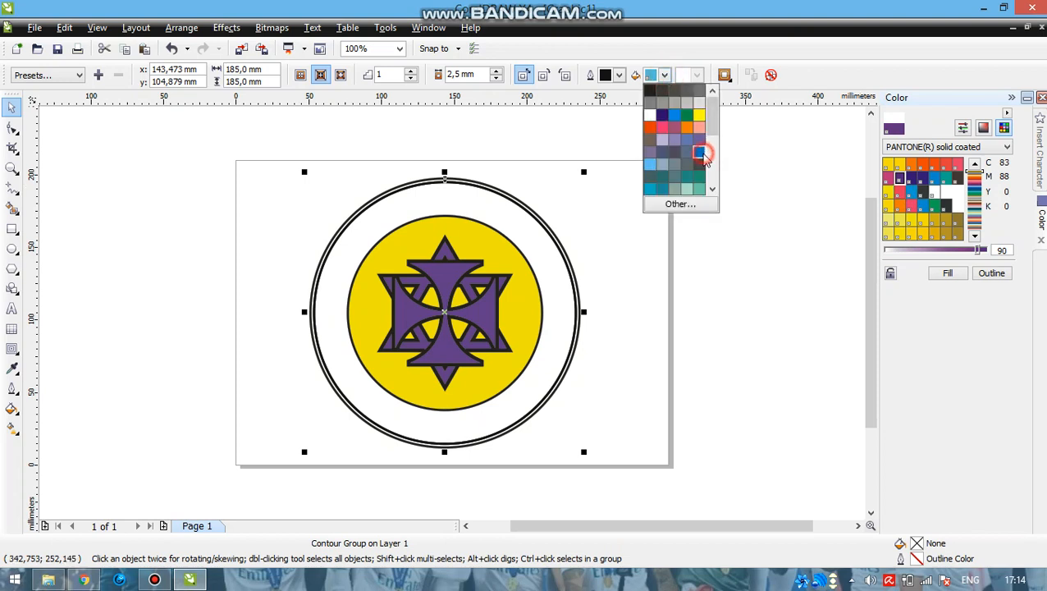
left_click(699, 152)
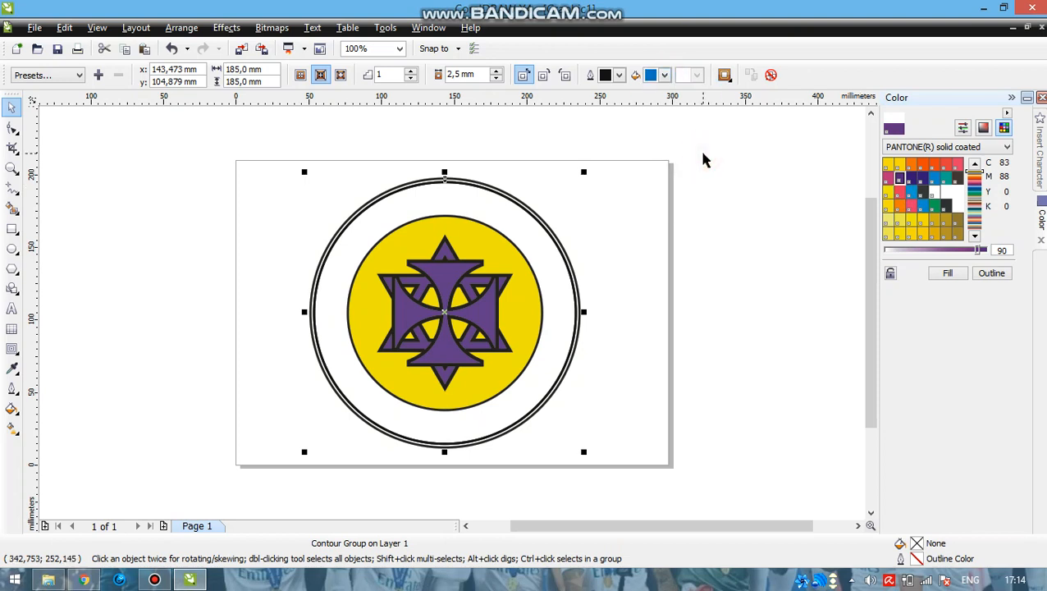
Step: Fill the outer circle's contour group with PANTONE Process Cyan C, after trying PANTONE Hexachrome Cyan C
left_click(909, 195)
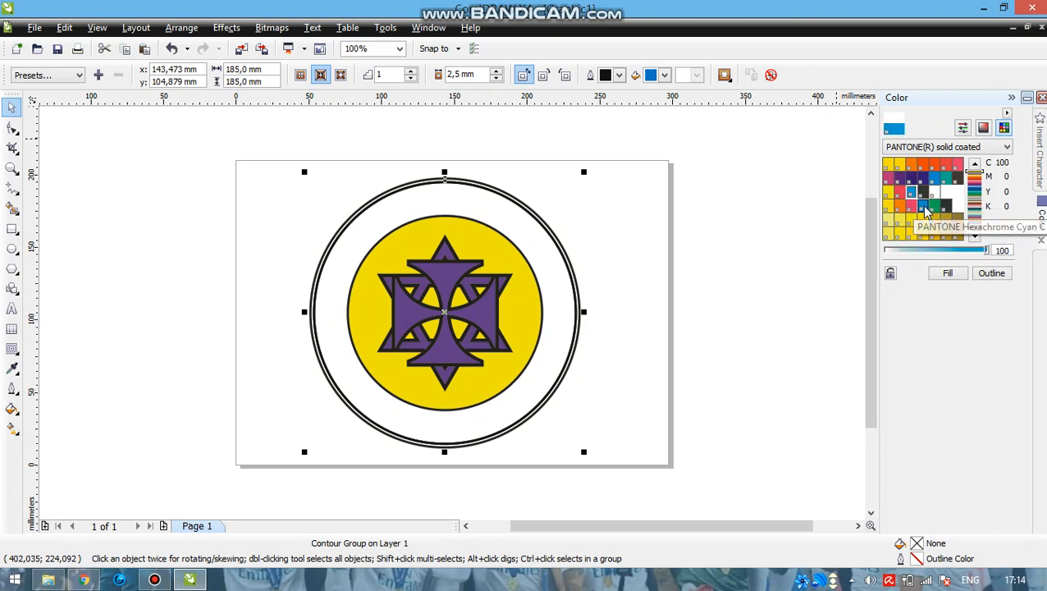
left_click(921, 205)
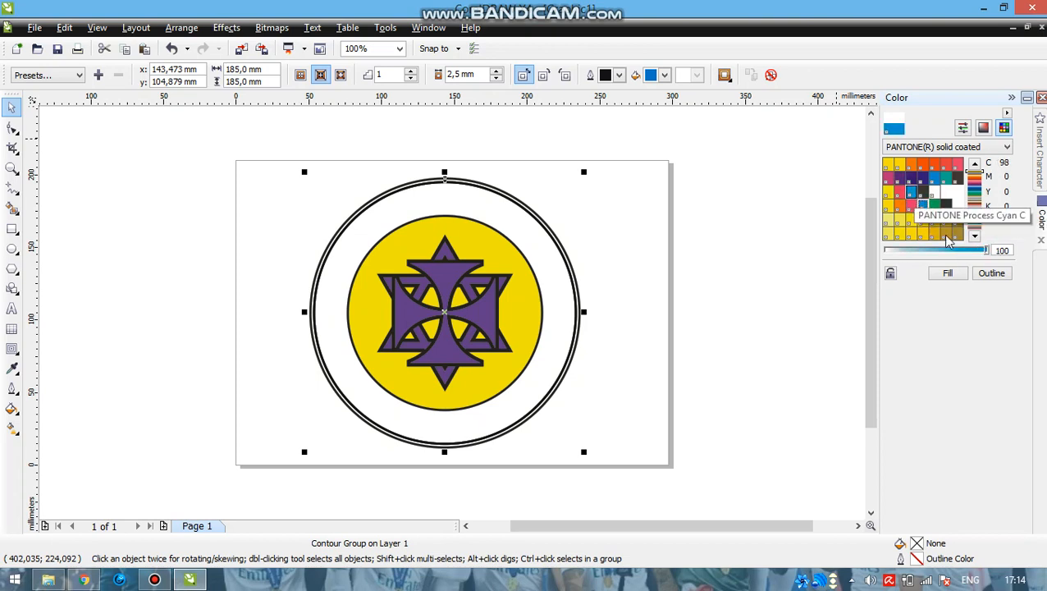
left_click(948, 273)
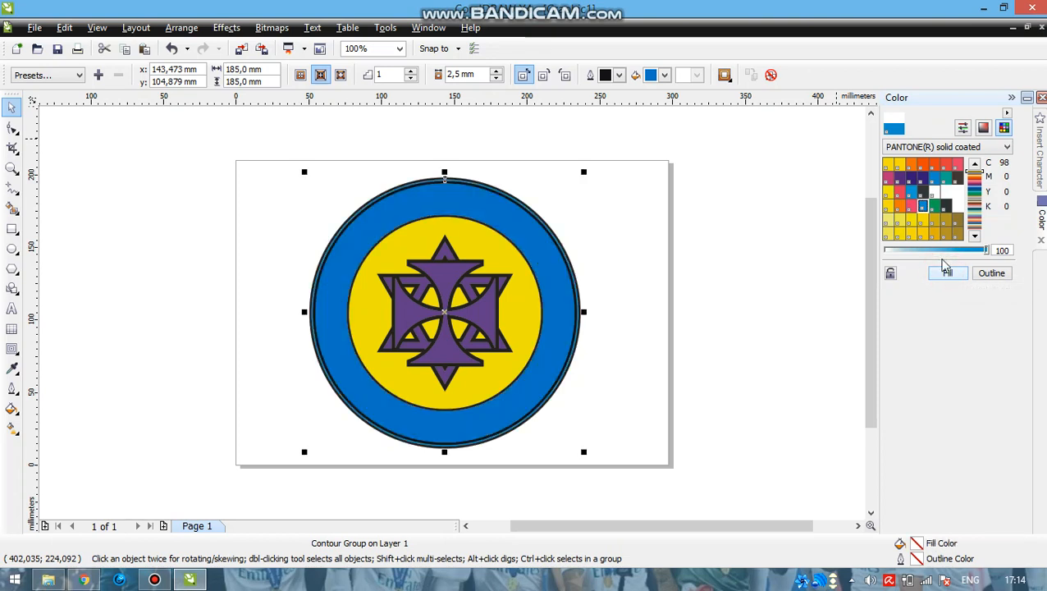
left_click(912, 192)
left_click(948, 273)
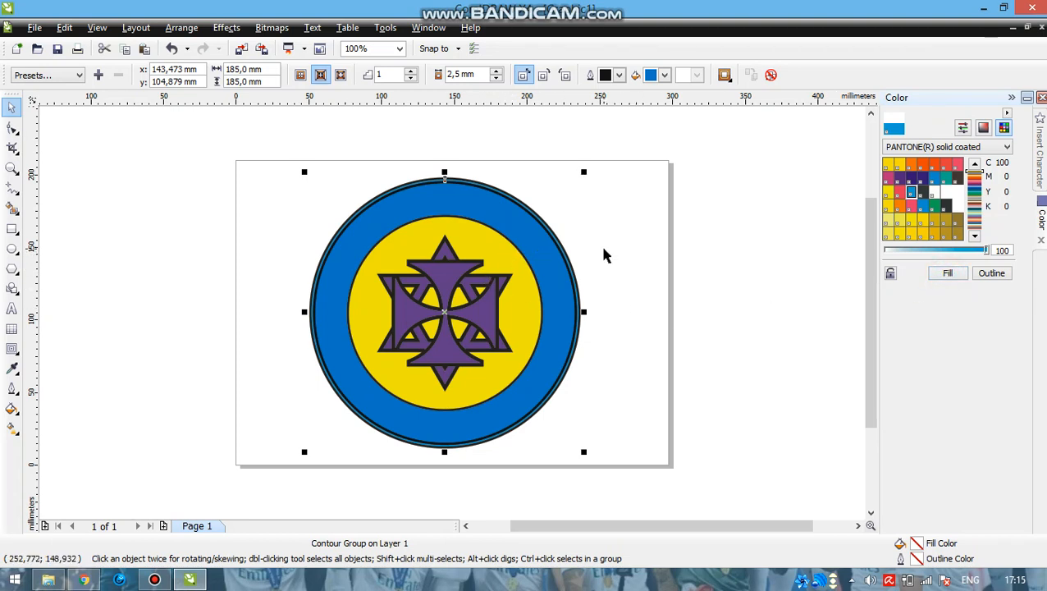
Step: Fill the inner circle with PANTONE 102 C
left_click(507, 265)
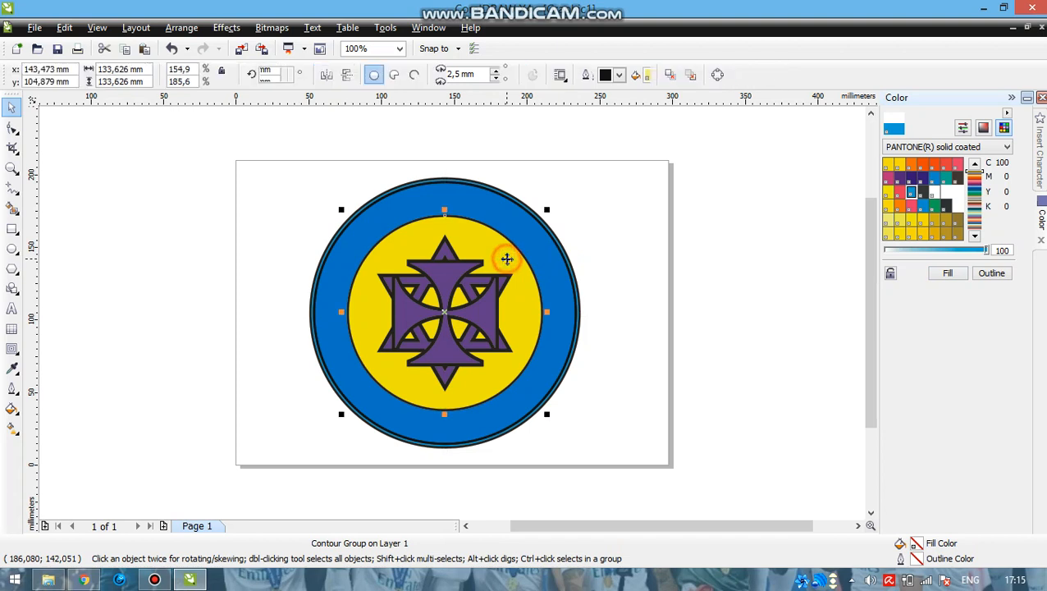
left_click(912, 220)
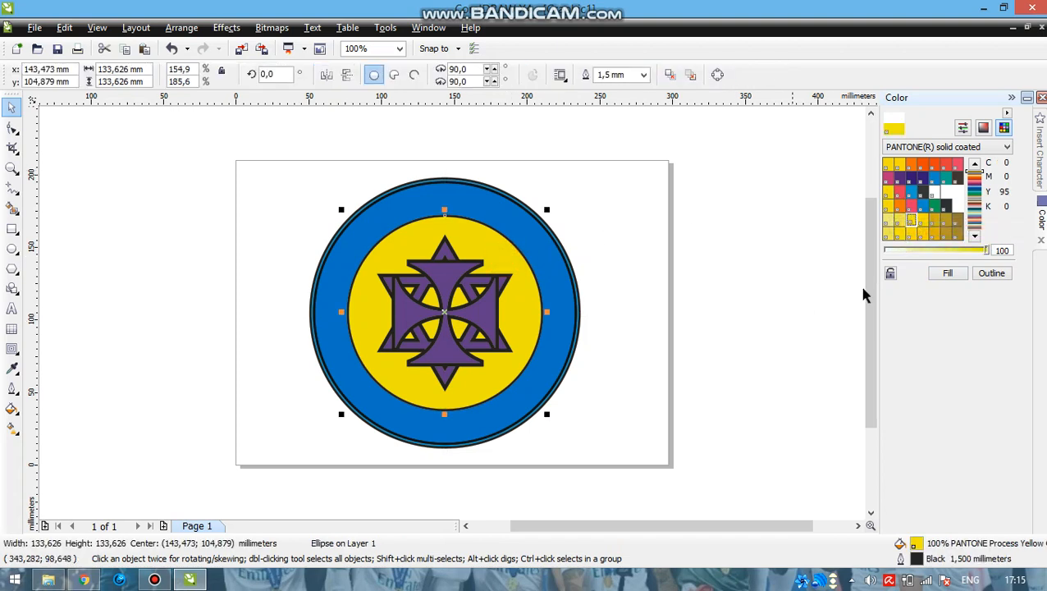
left_click(949, 274)
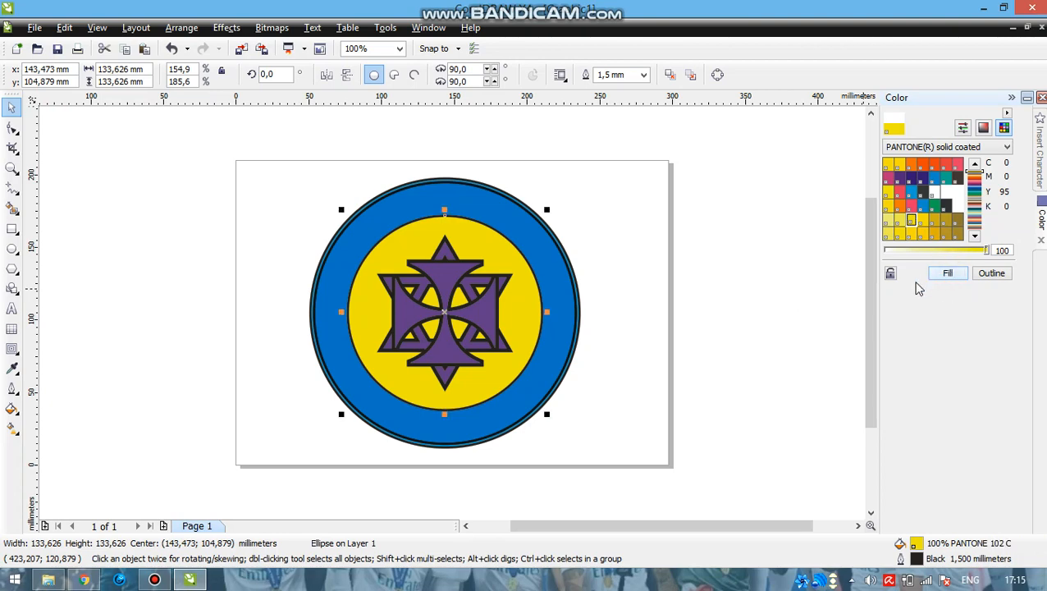
Step: Undock the Color docker and dock it again, stacked above the Insert Character docker
left_click_drag(897, 293, 869, 293)
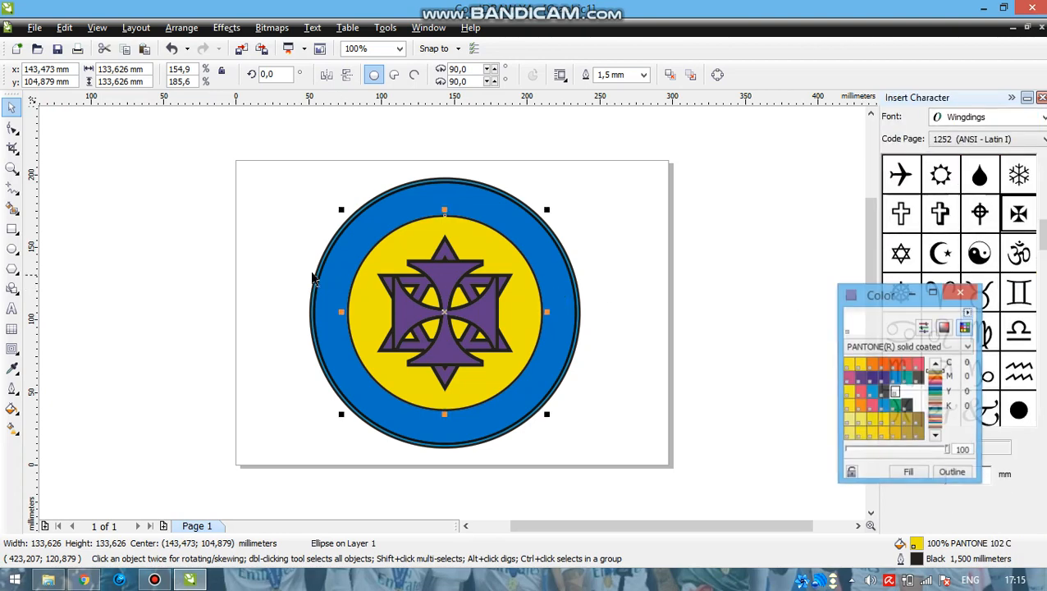
left_click(912, 295)
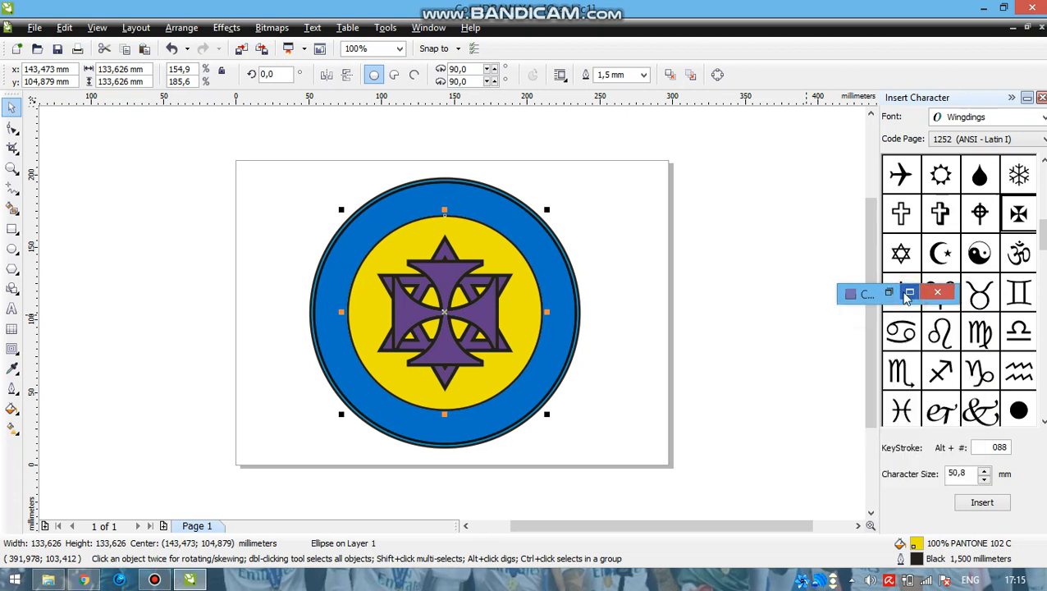
left_click(907, 293)
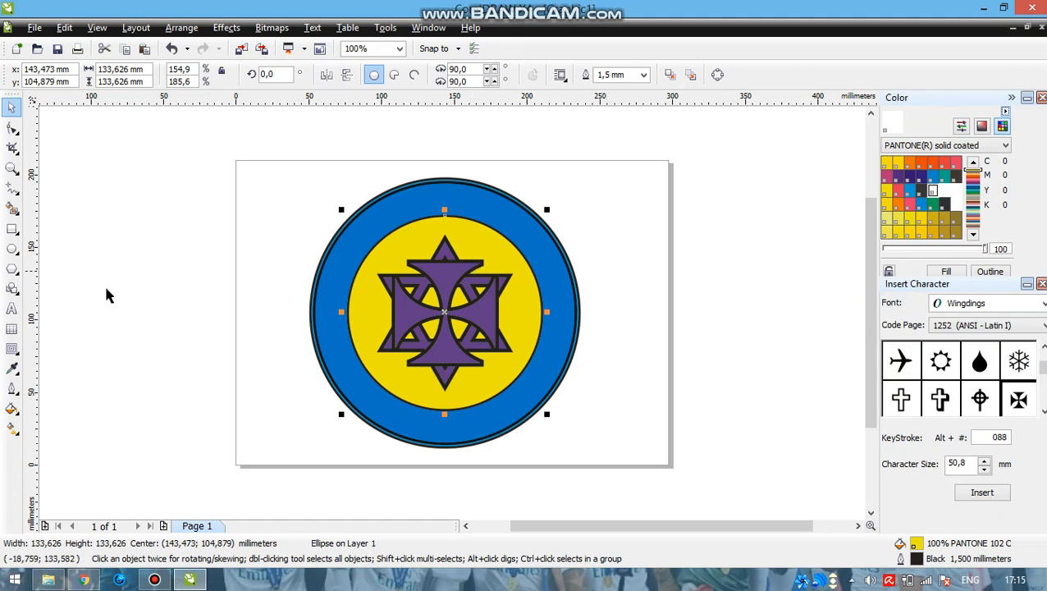
Step: Add the artistic text WAROENG "7" beside the emblem
left_click(11, 308)
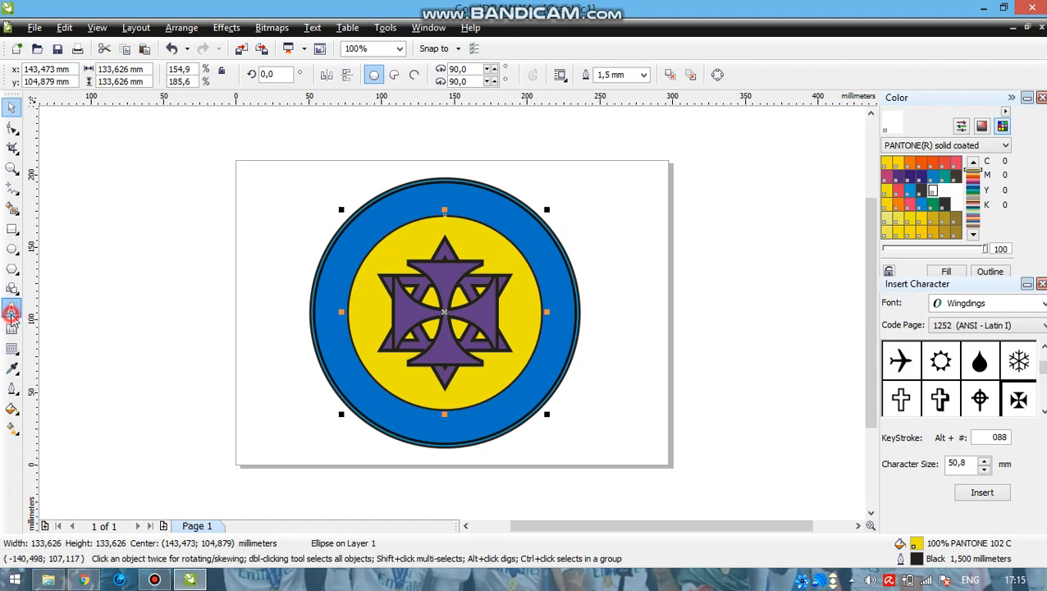
left_click(191, 271)
type("WAROENG")
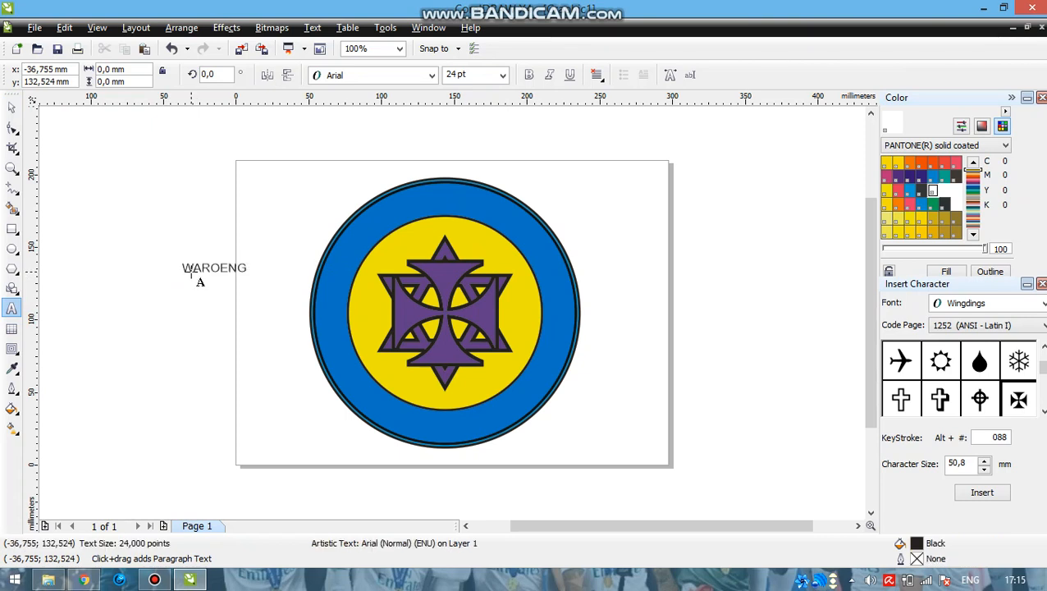
type("\"7\"")
left_click(182, 268)
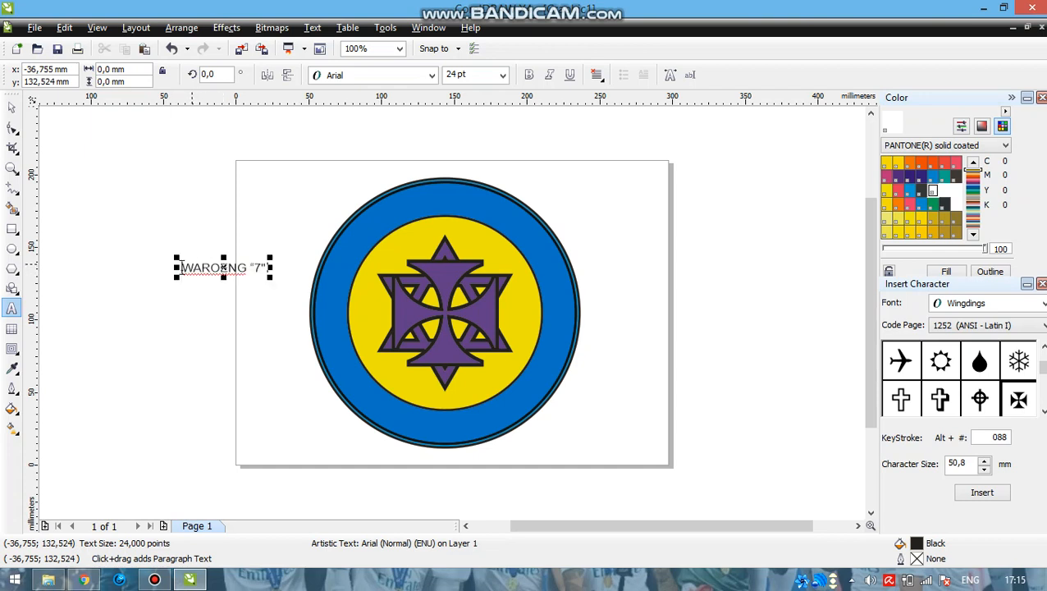
Step: Set the WAROENG "7" text to the Bauhaus 93 font at 55 pt
left_click(11, 107)
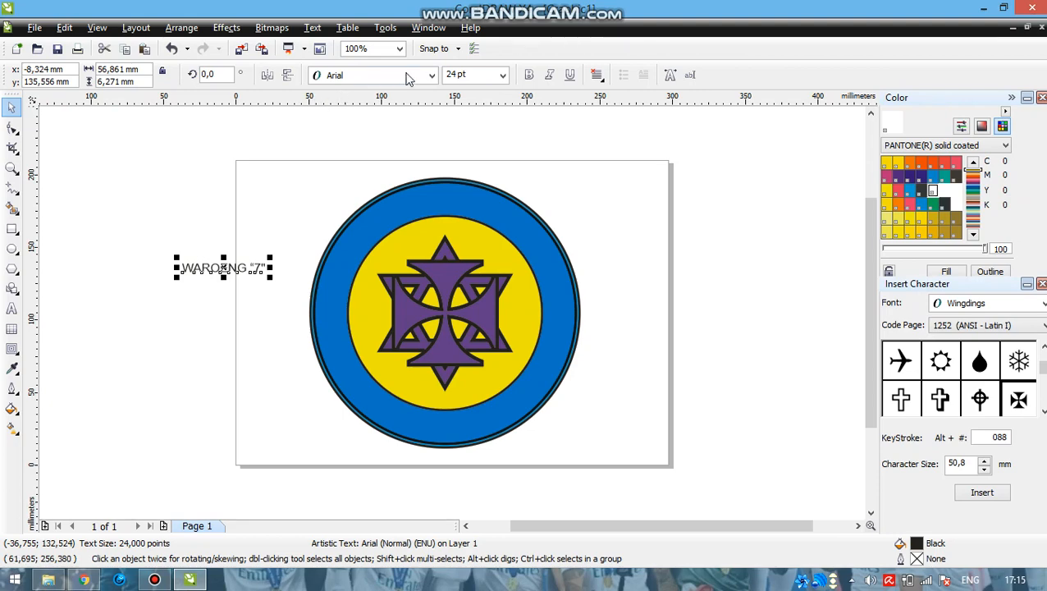
left_click(432, 75)
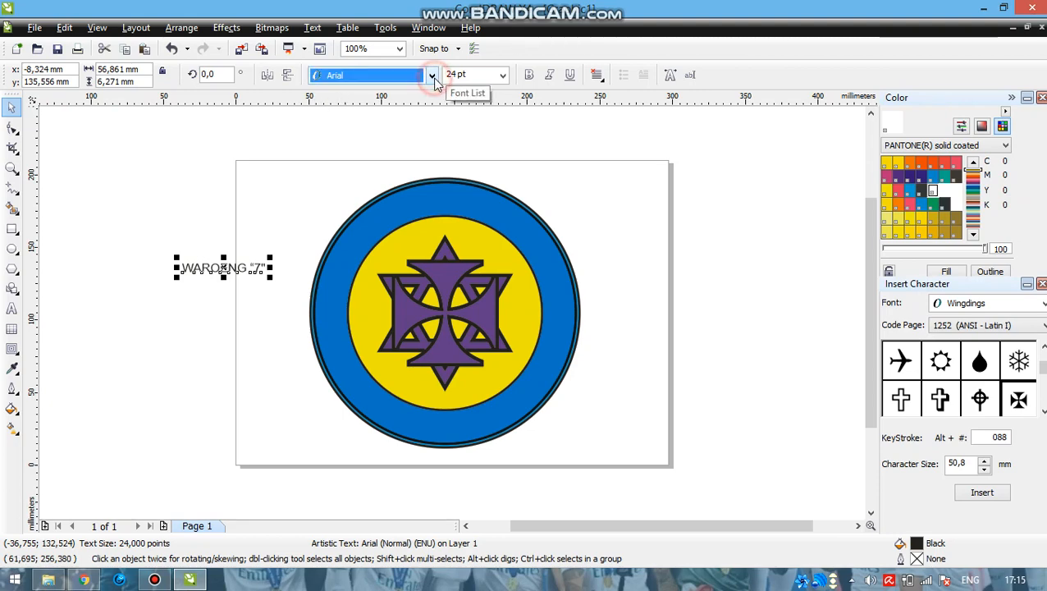
left_click(432, 76)
left_click(433, 76)
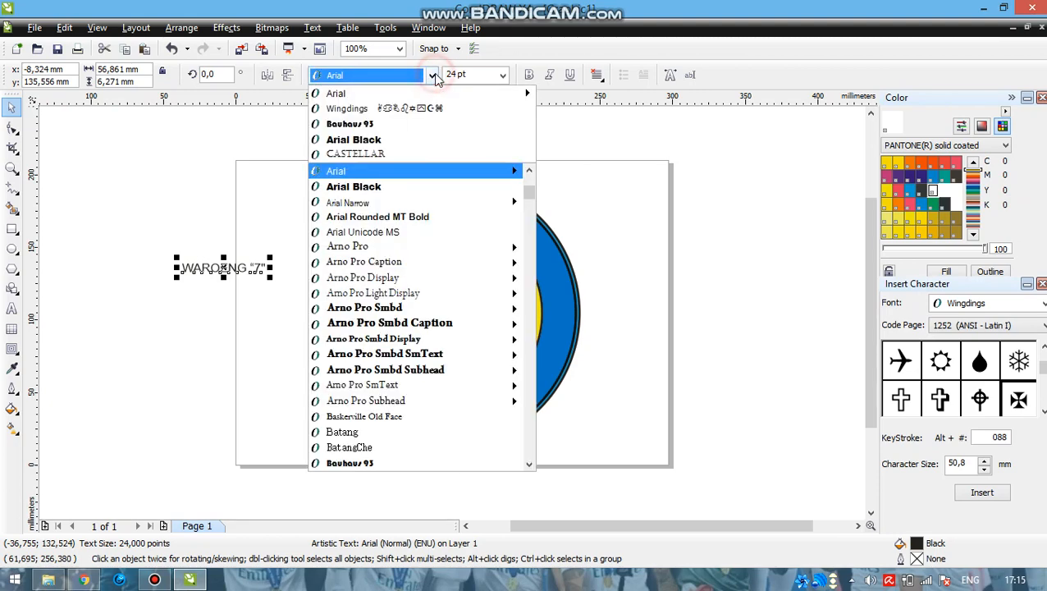
left_click(426, 124)
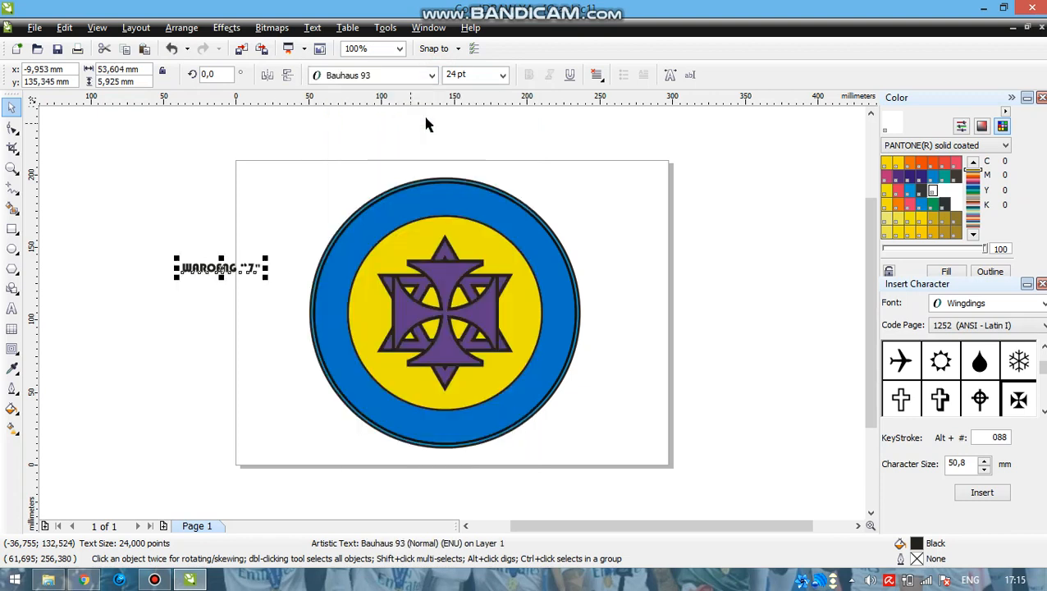
left_click(503, 76)
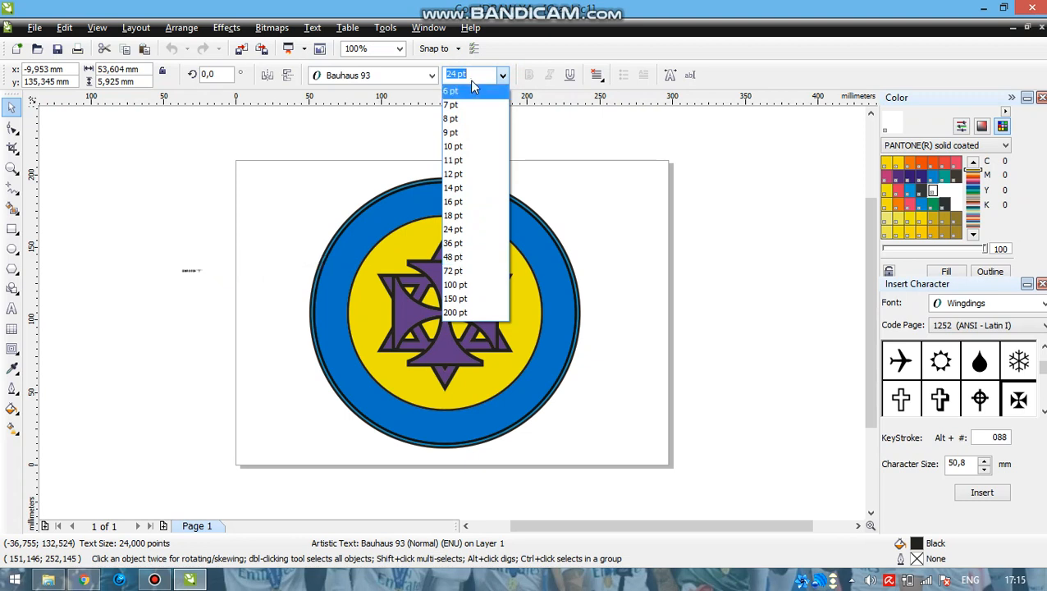
left_click(476, 76)
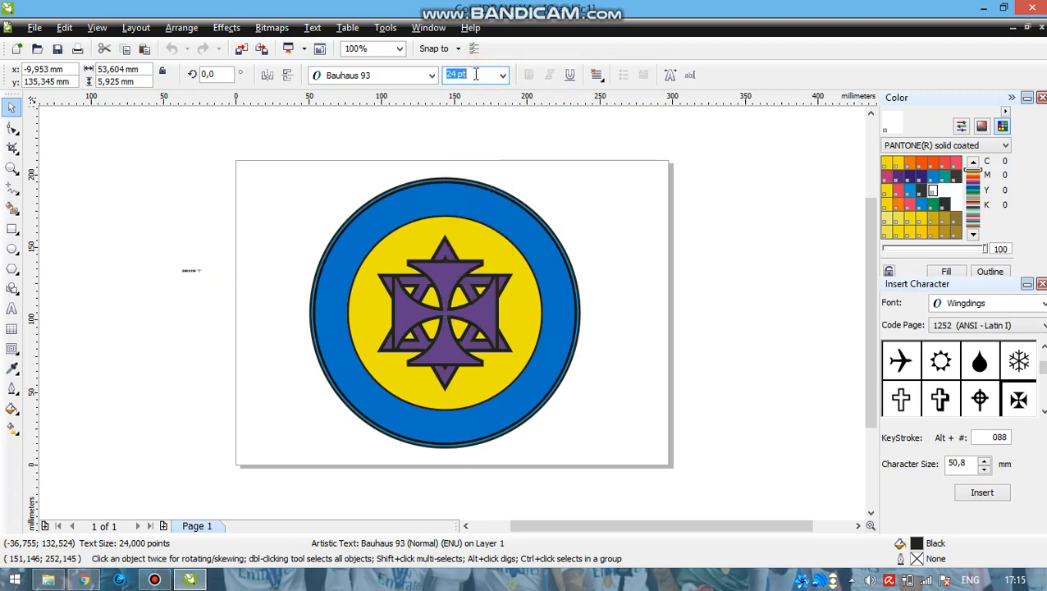
key("Return")
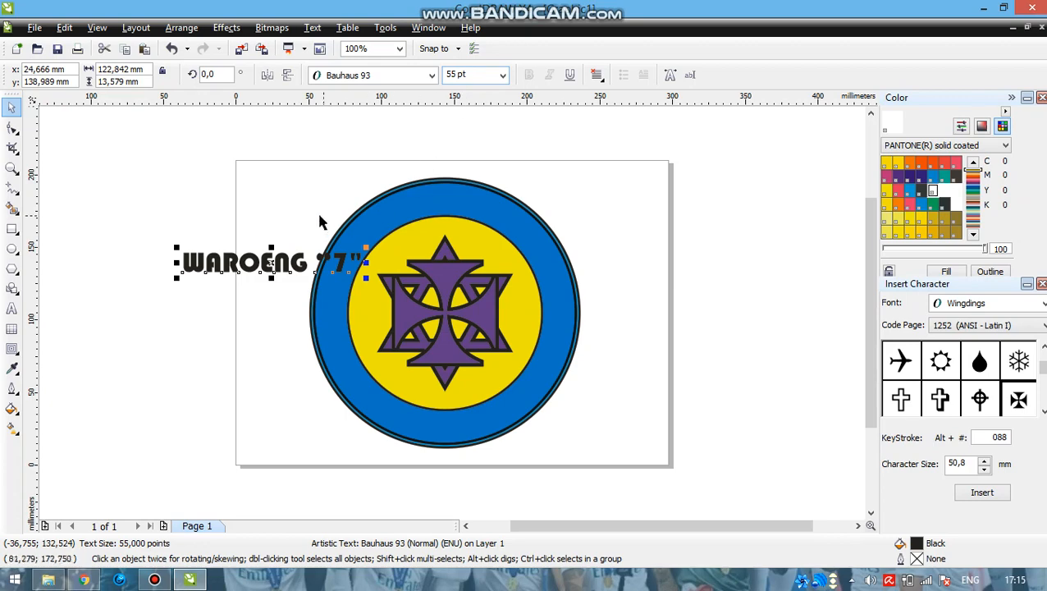
Step: Fit the WAROENG "7" text to the upper arc of the inner circle, at 6.35 mm from the path, inside the blue ring
left_click(313, 28)
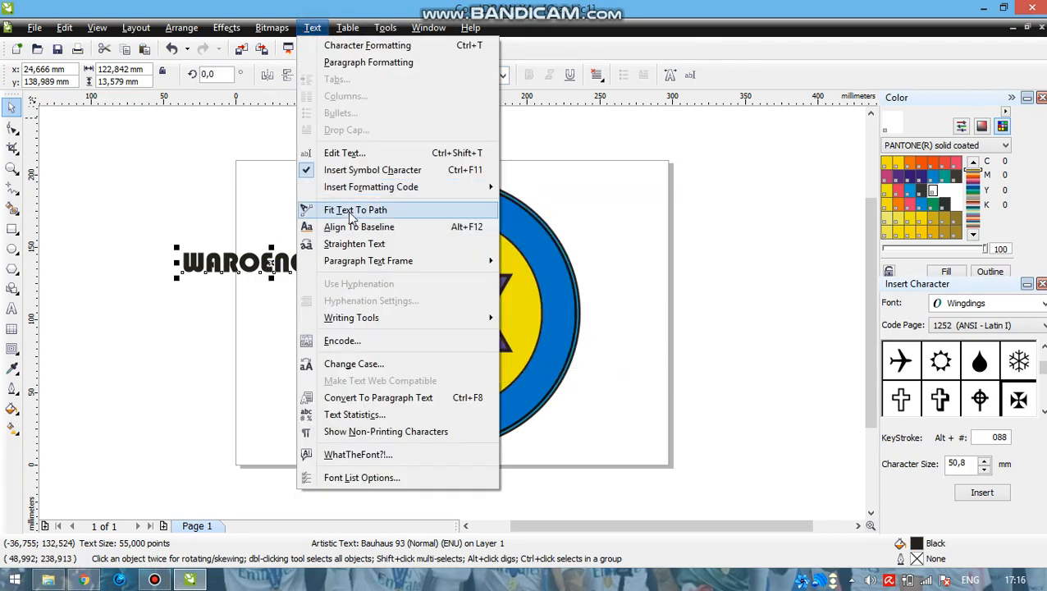
left_click(345, 205)
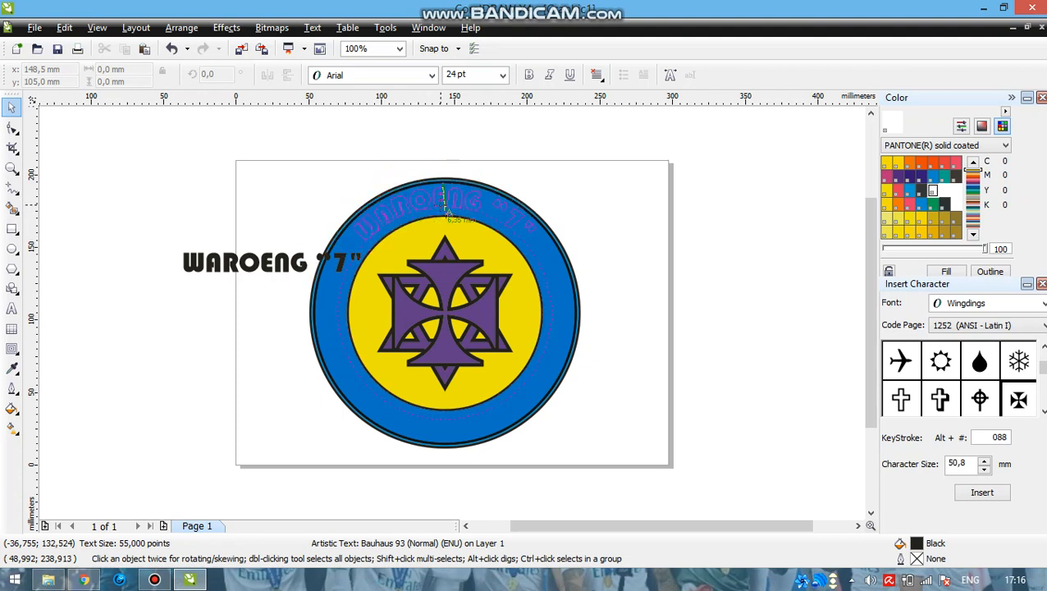
left_click(439, 204)
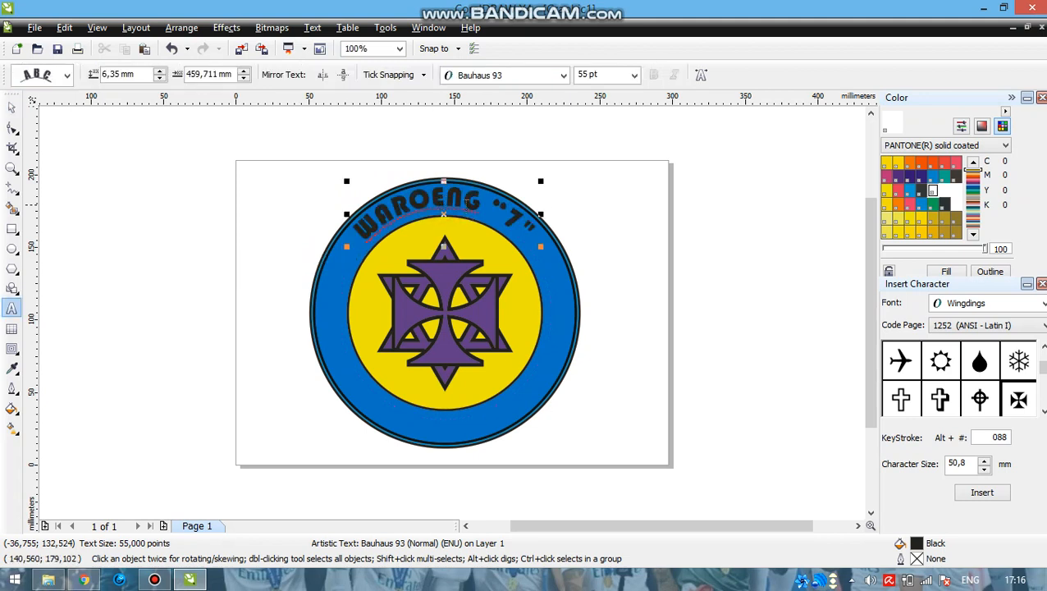
left_click(658, 240)
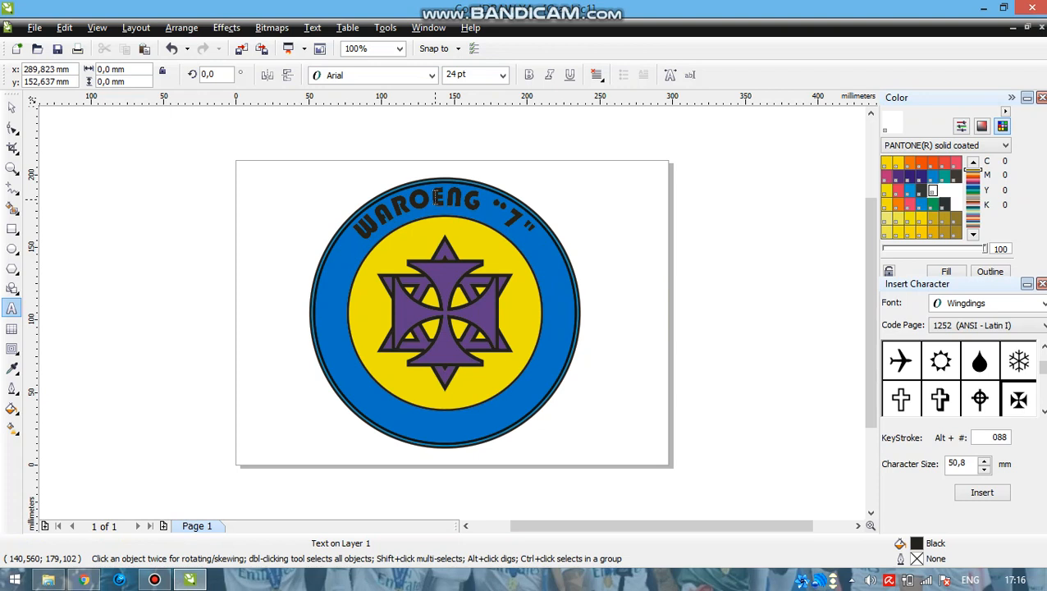
Step: Widen the letter spacing of the curved WAROENG "7" text so it spreads further along the upper arc
left_click(440, 197)
left_click(450, 198)
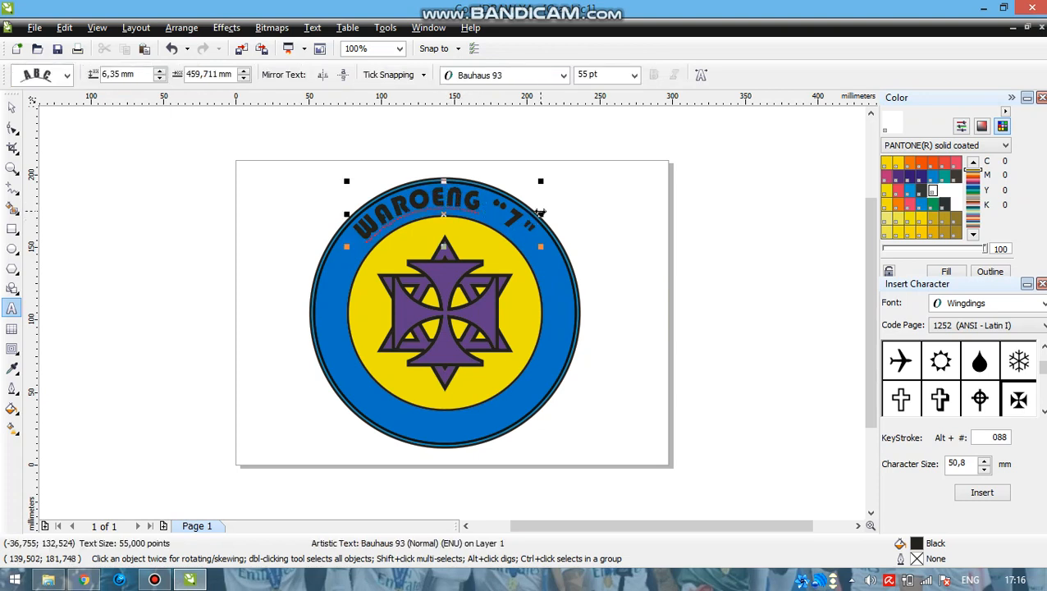
left_click_drag(538, 211, 568, 253)
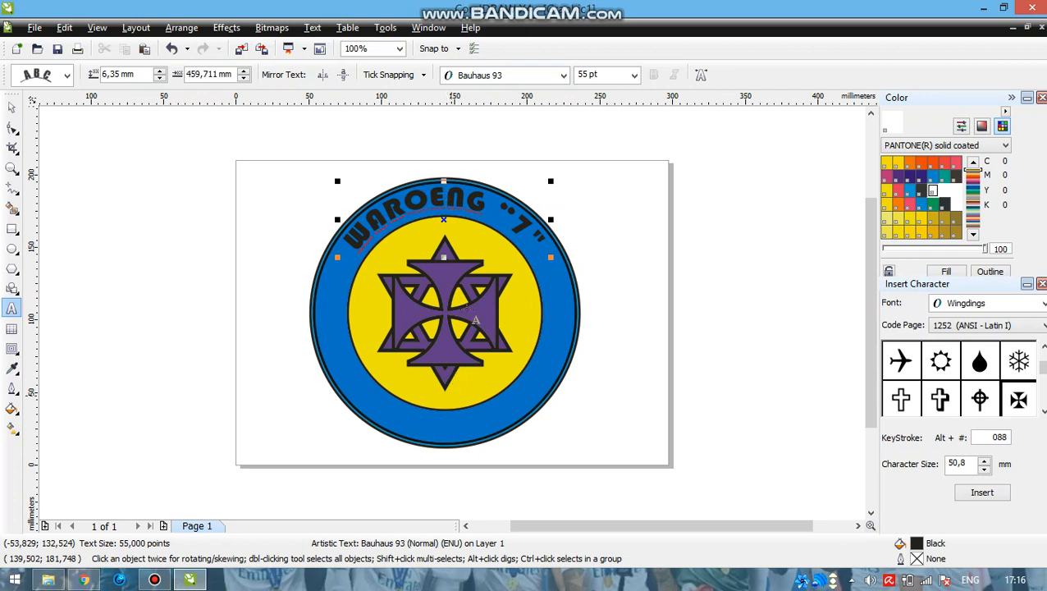
left_click_drag(338, 221, 342, 222)
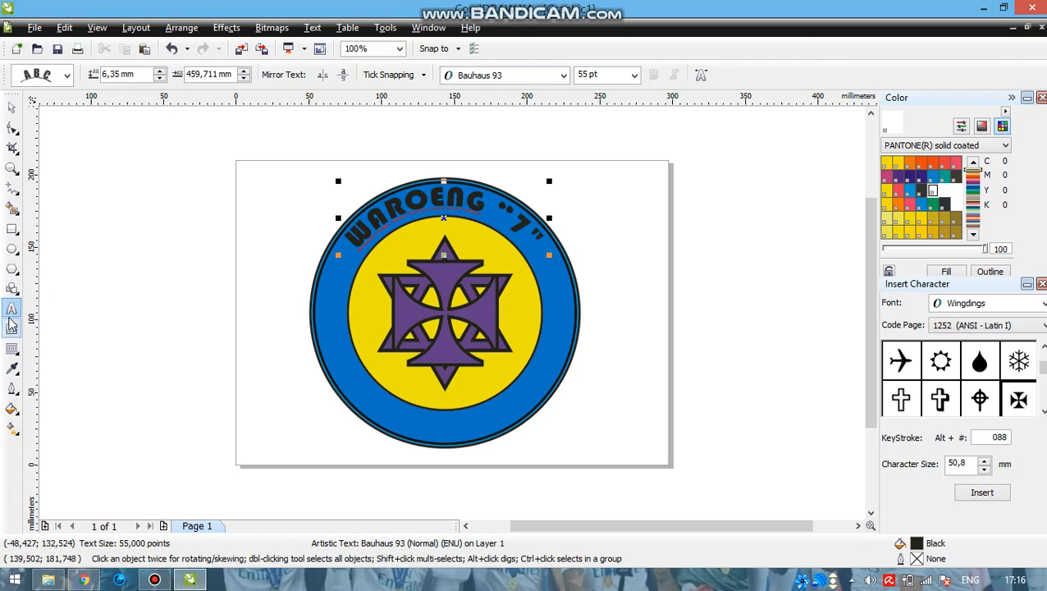
Step: Add the artistic text M.R.7 beside the emblem and set it to Bauhaus 93 at 55 pt
left_click(127, 238)
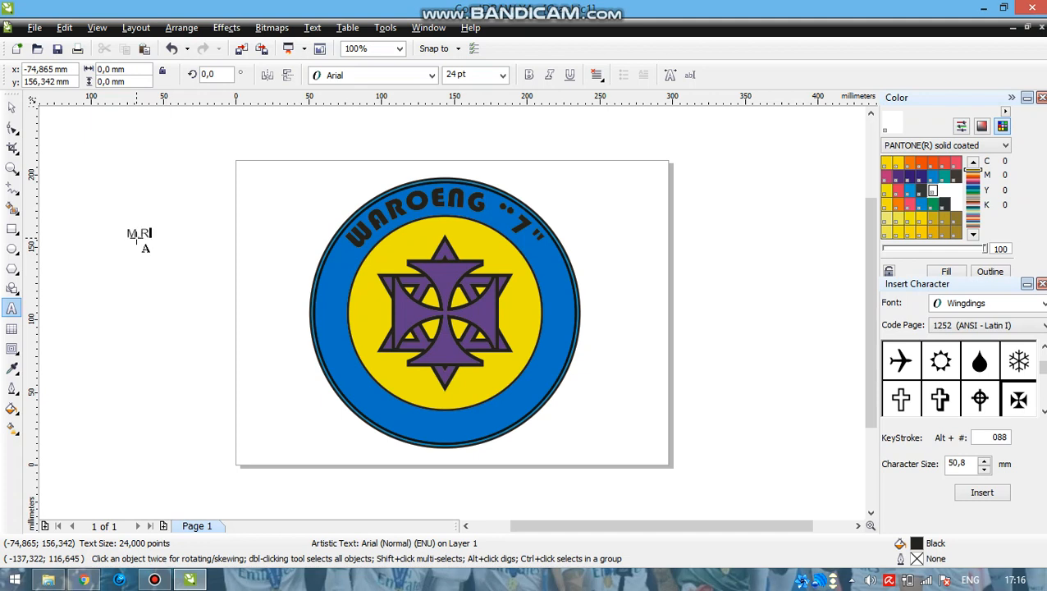
left_click(11, 107)
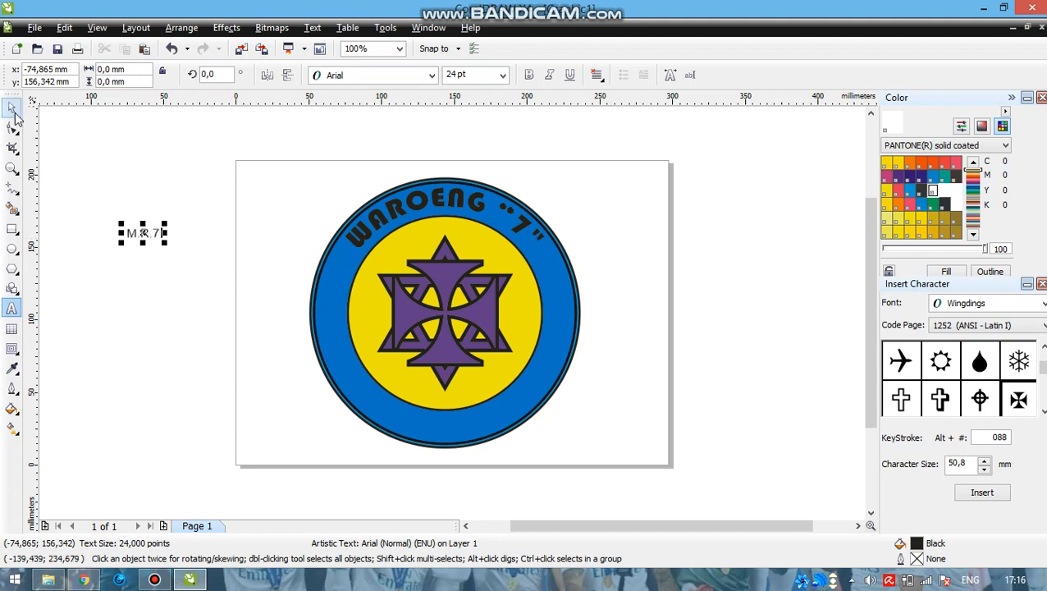
left_click(431, 75)
left_click(398, 95)
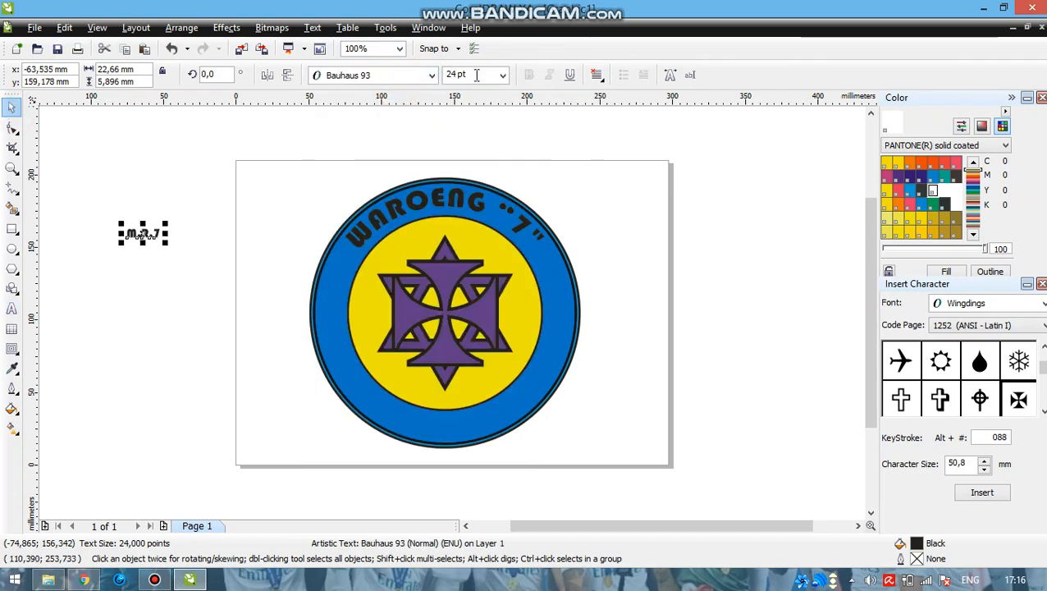
left_click(503, 76)
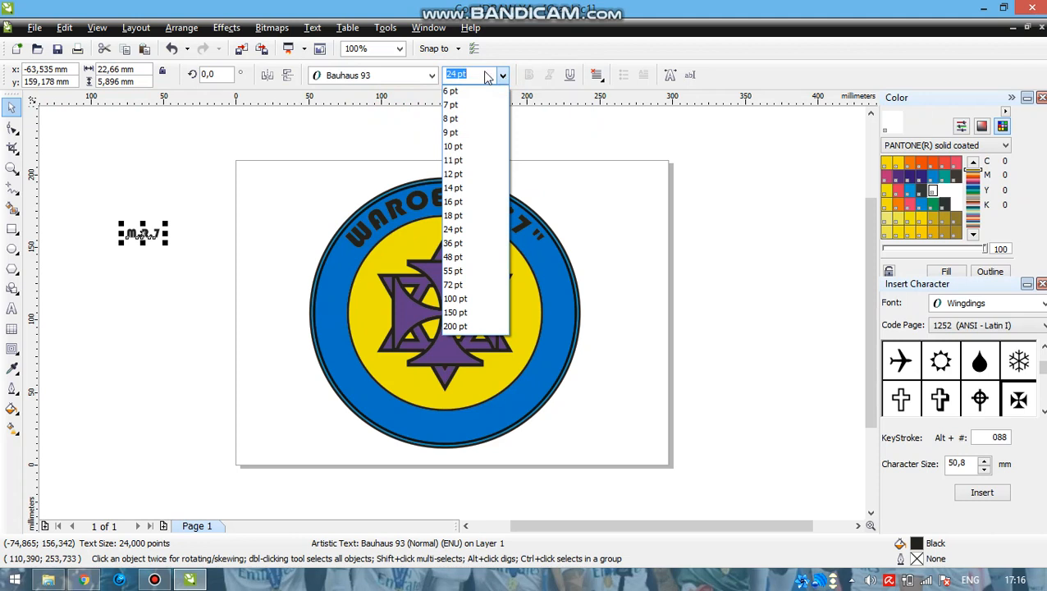
key("Return")
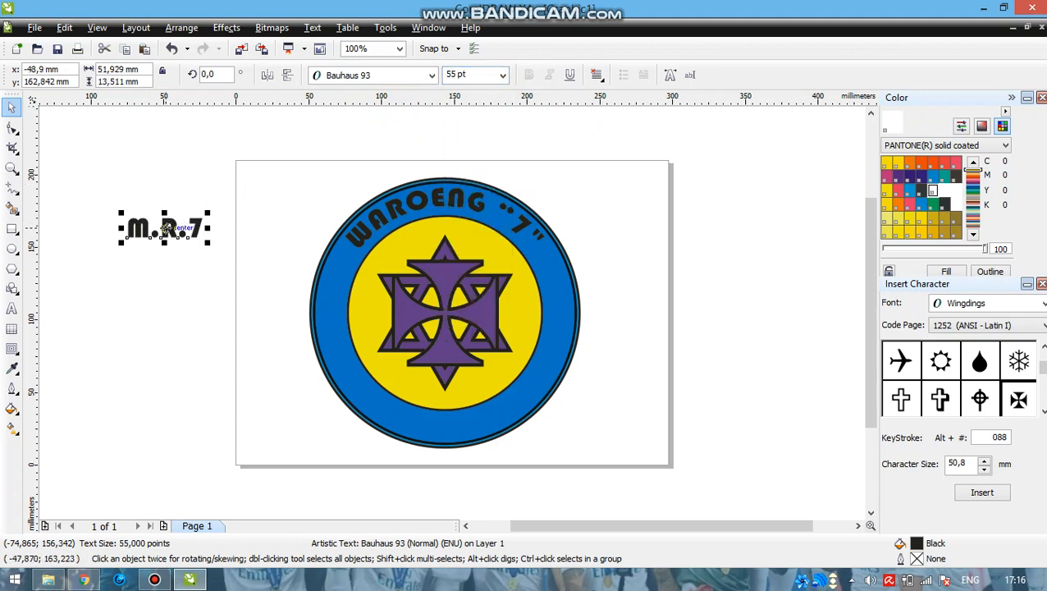
Step: Fit the M.R.7 text to the lower arc of the inner circle, at 6.35 mm from the path
left_click(313, 27)
mouse_move(365, 188)
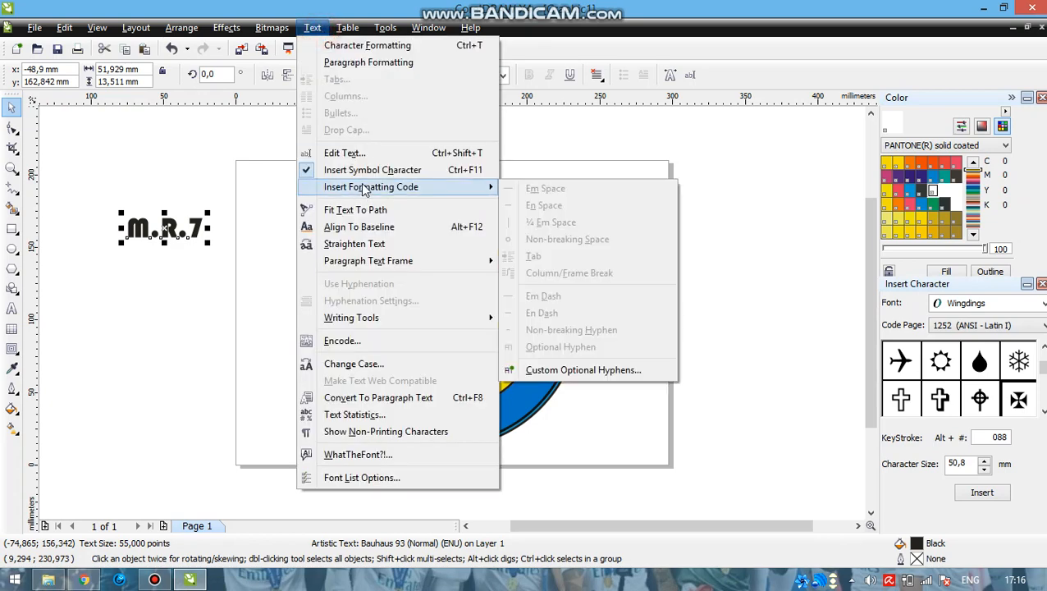
left_click(361, 210)
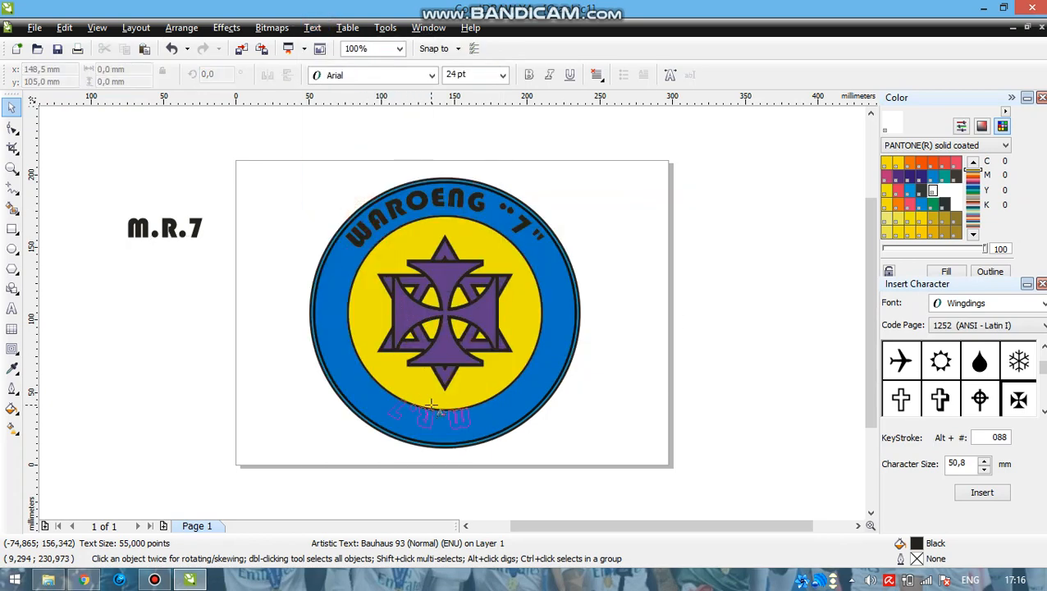
left_click(444, 425)
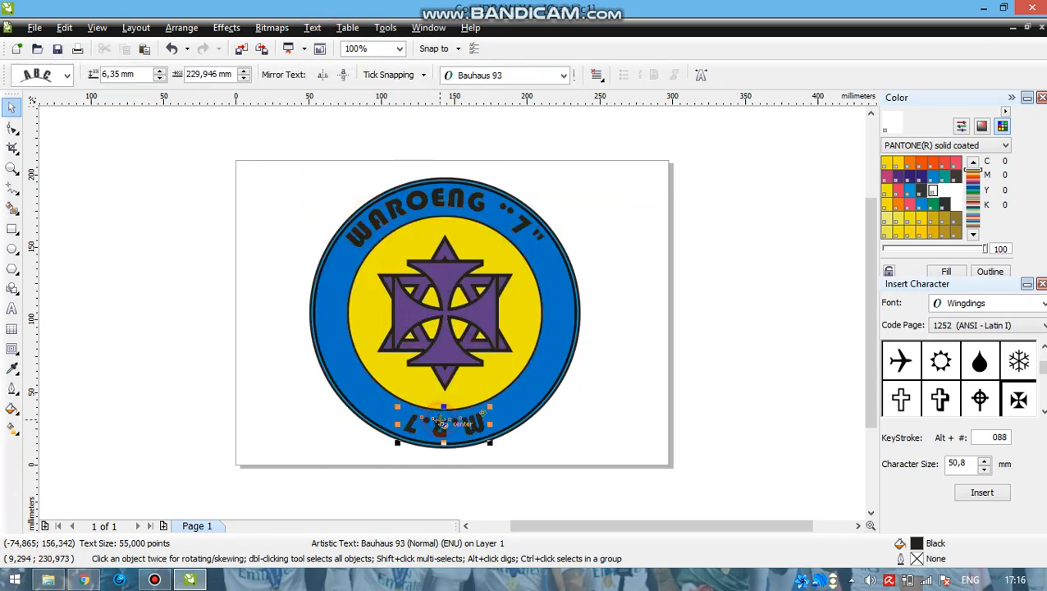
Step: Mirror the M.R.7 text horizontally and vertically, and offset it 19.05 mm from the path to centre it in the lower blue ring
left_click(322, 74)
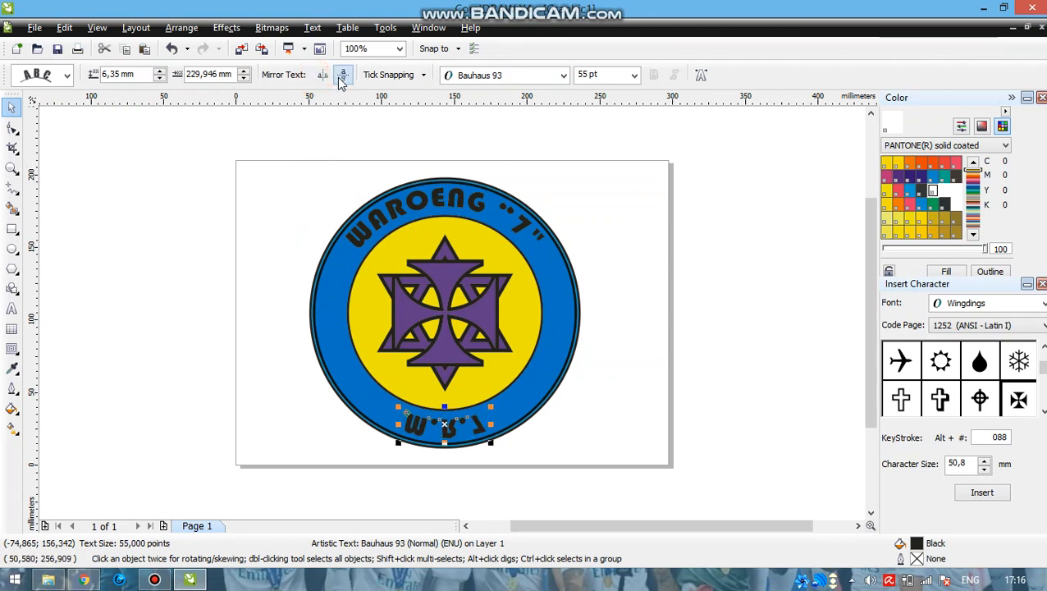
left_click(343, 75)
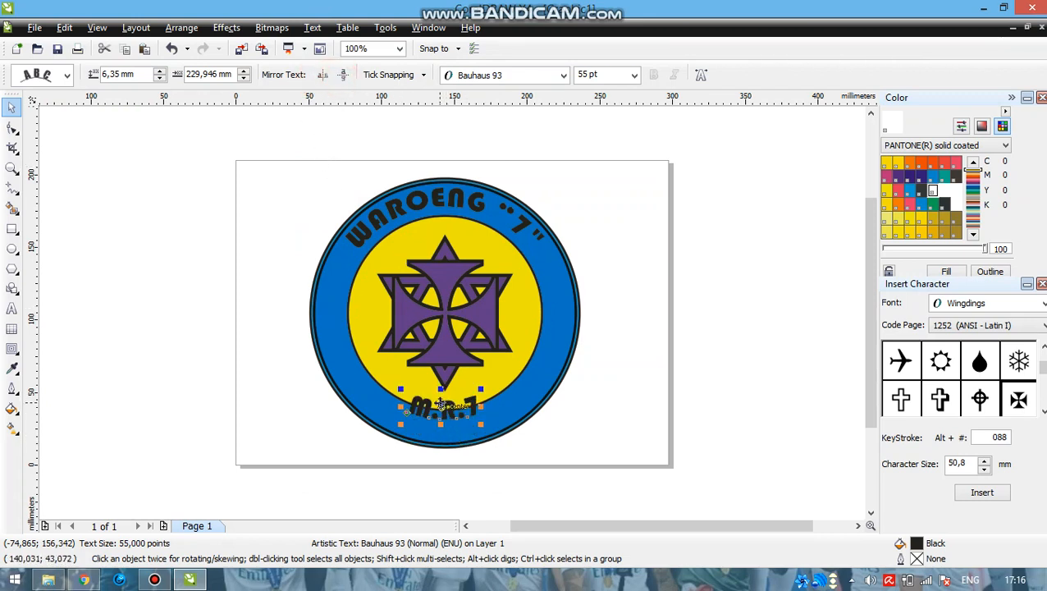
left_click_drag(445, 404, 444, 423)
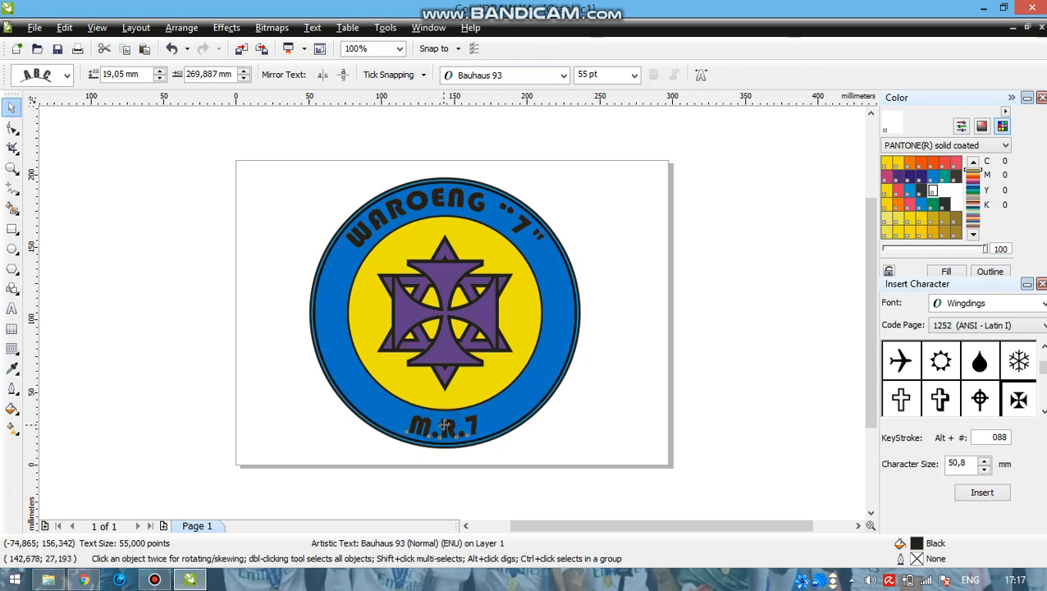
left_click_drag(443, 424, 443, 425)
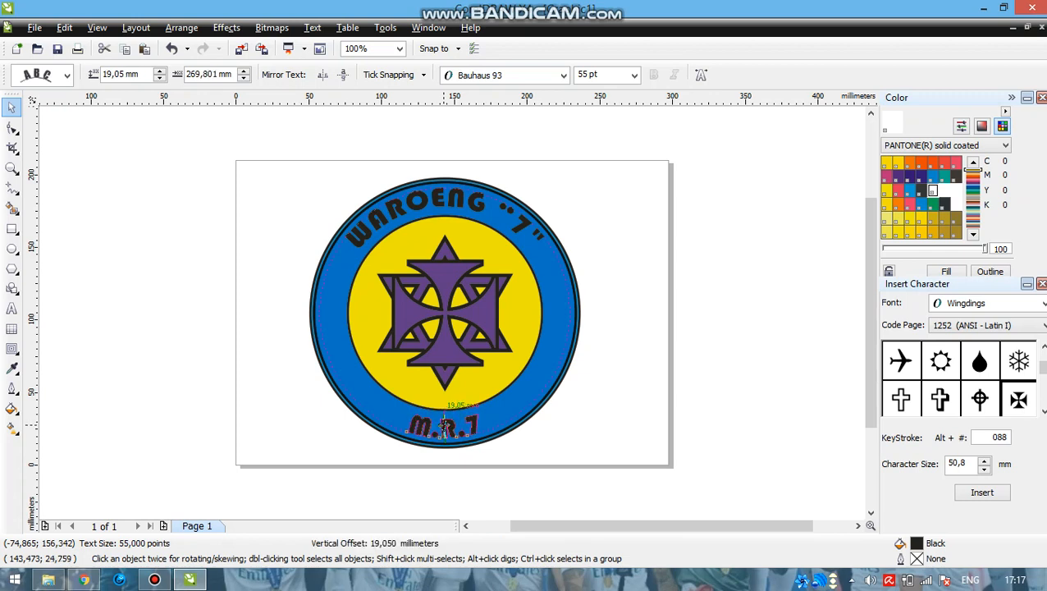
left_click(584, 428)
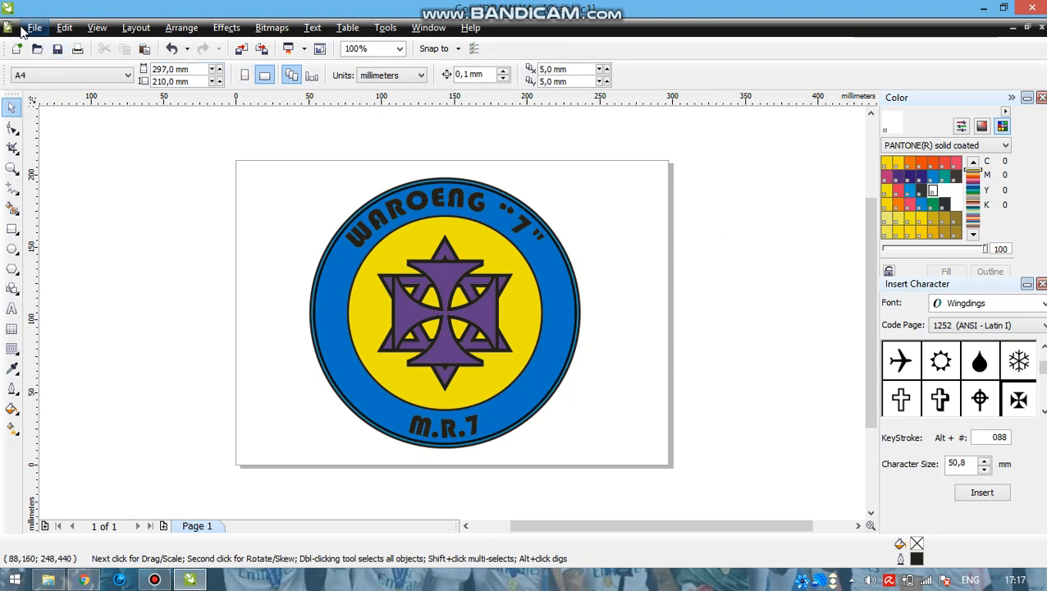
Step: Save the drawing as Graphic1 in CDR format in the Corel folder under Documents
left_click(26, 29)
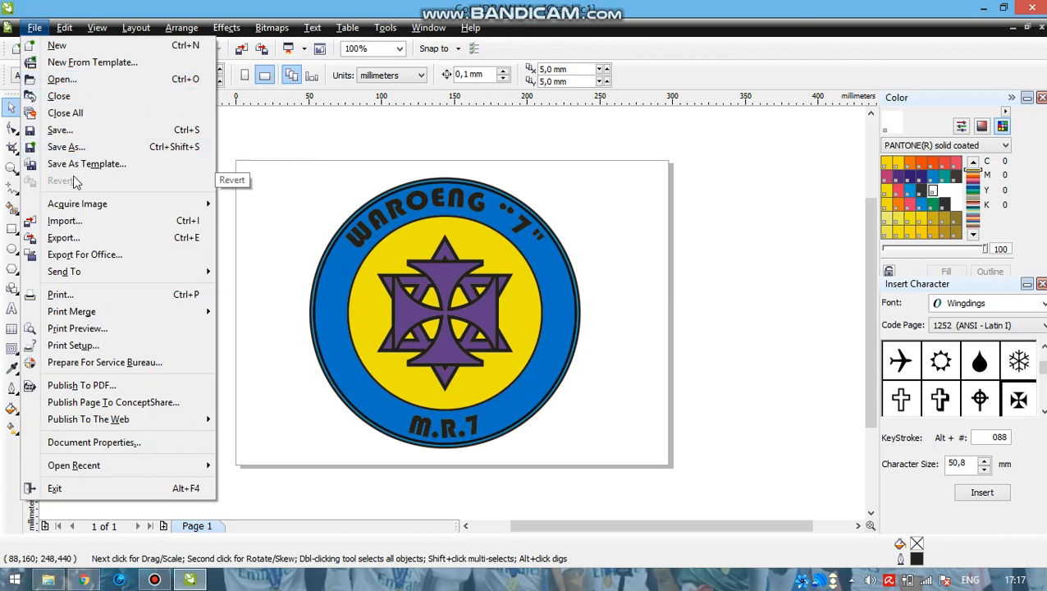
left_click(66, 147)
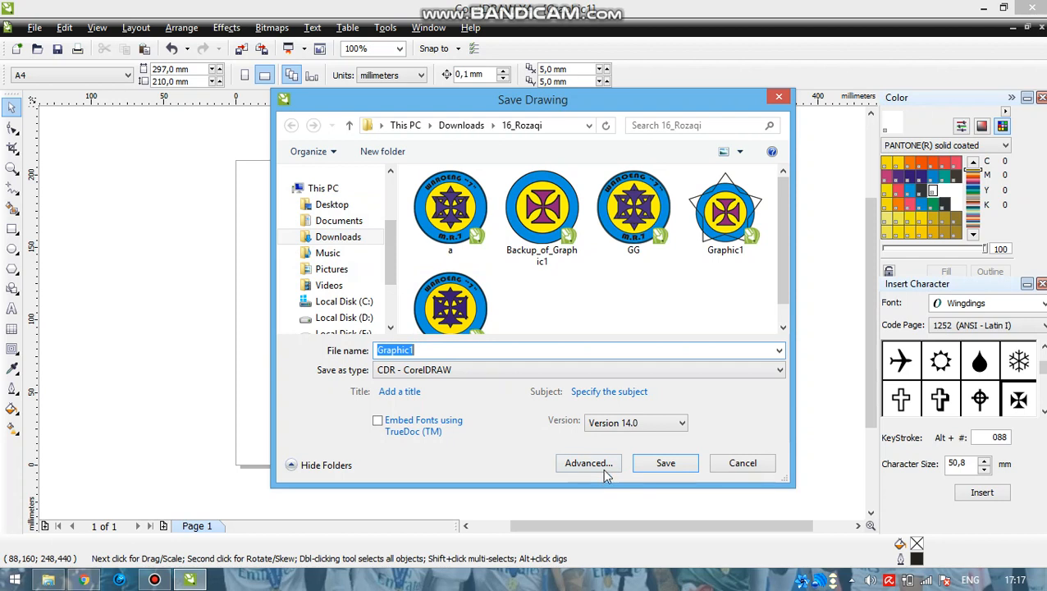
left_click(358, 222)
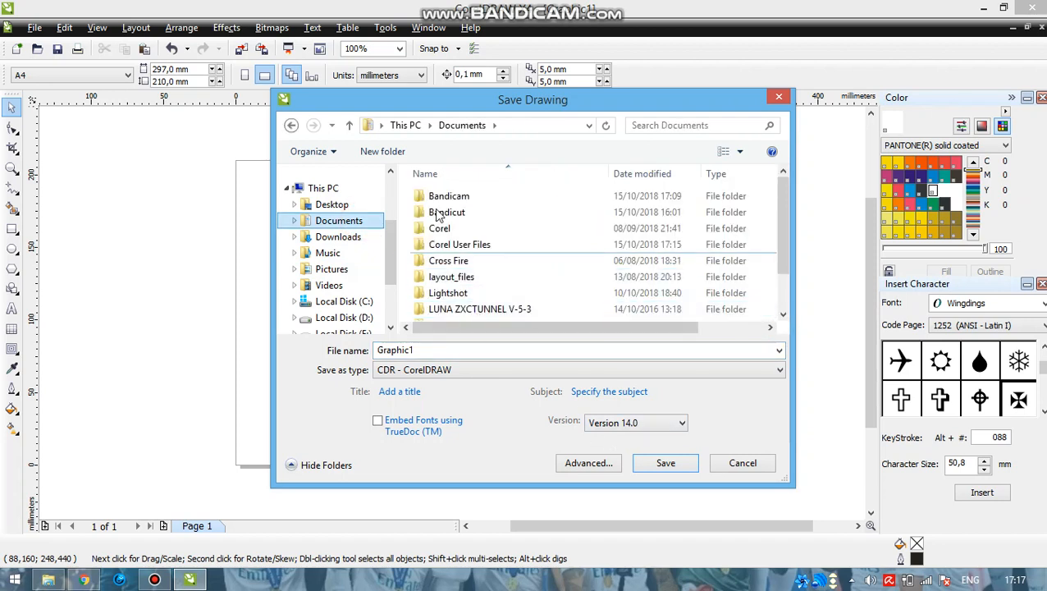
left_click(488, 232)
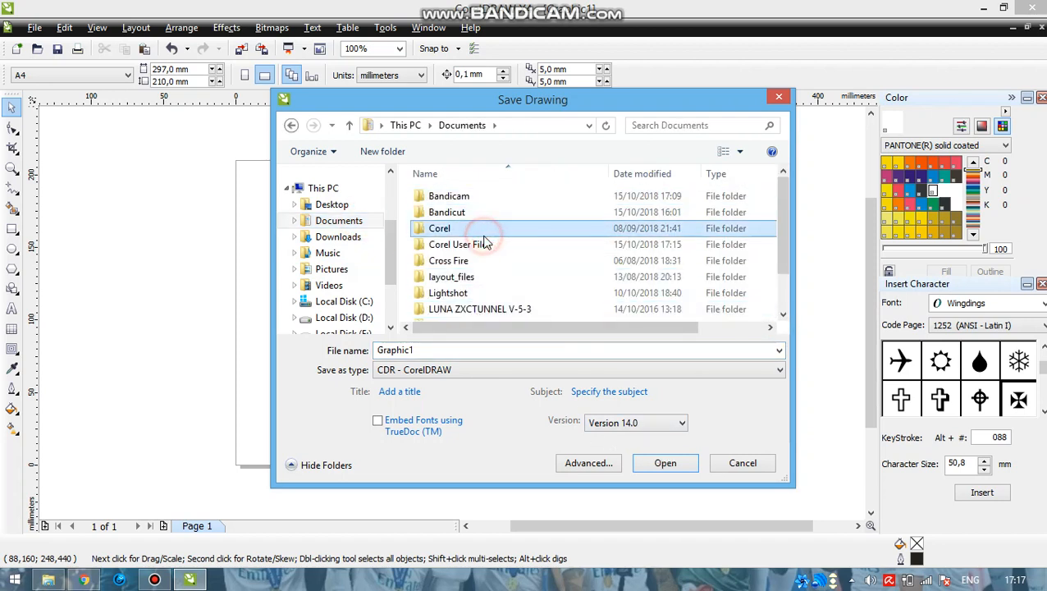
left_click(484, 233)
double_click(491, 230)
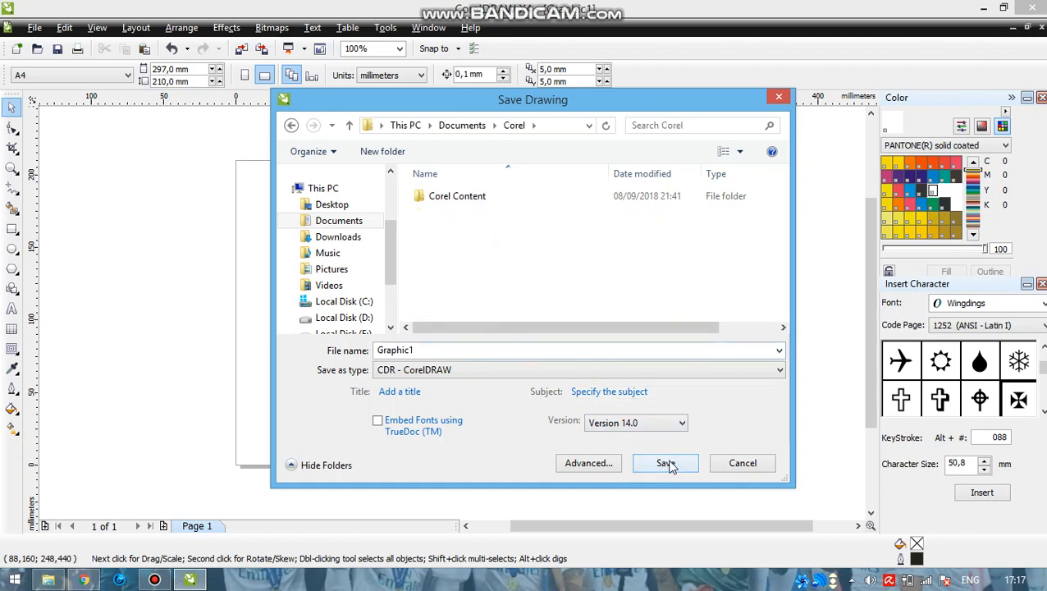
left_click(667, 465)
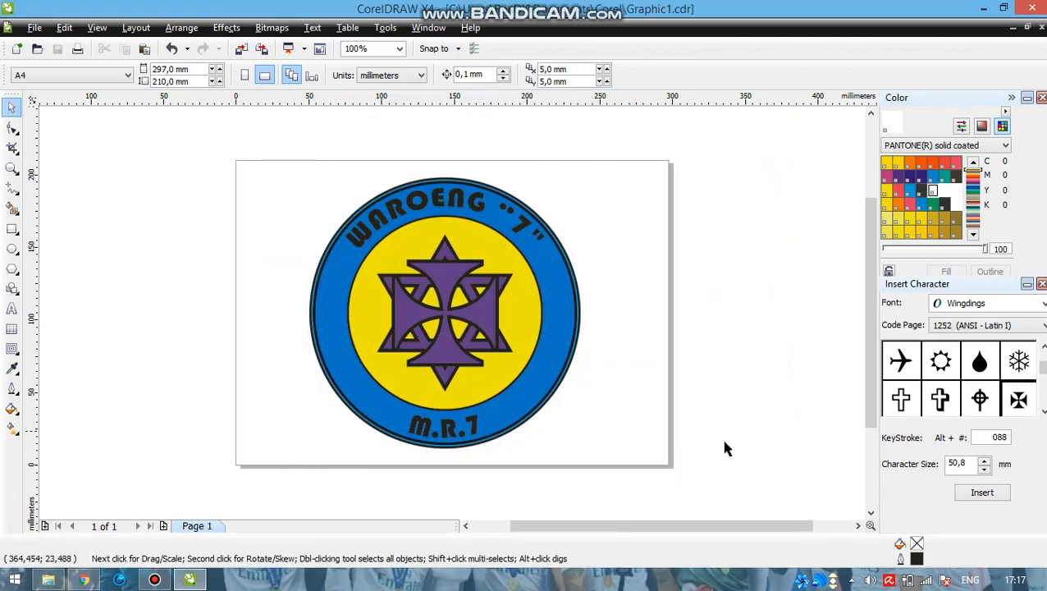